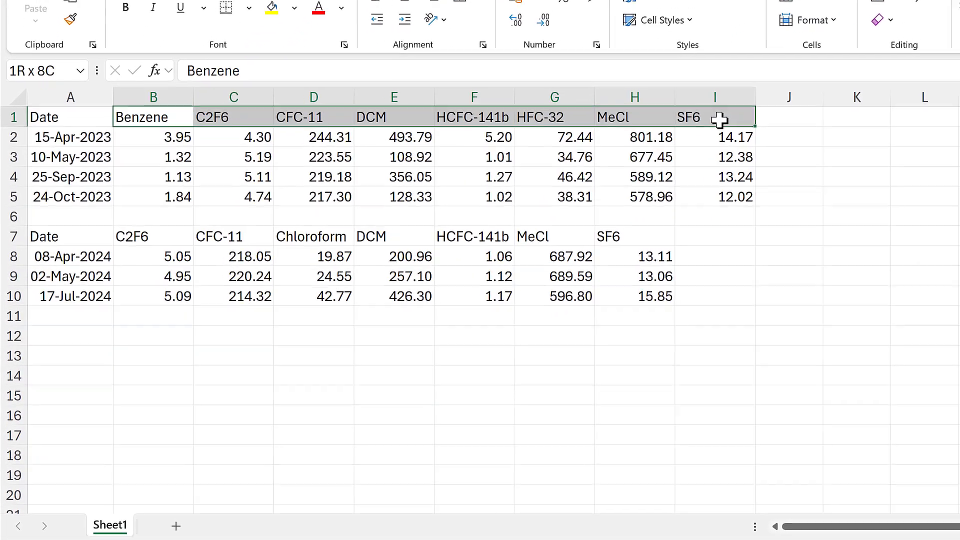
Paste the first table's gas headers B1:I1 transposed into a column starting at B14.
left_click_drag(719, 119, 720, 120)
key("ctrl+c")
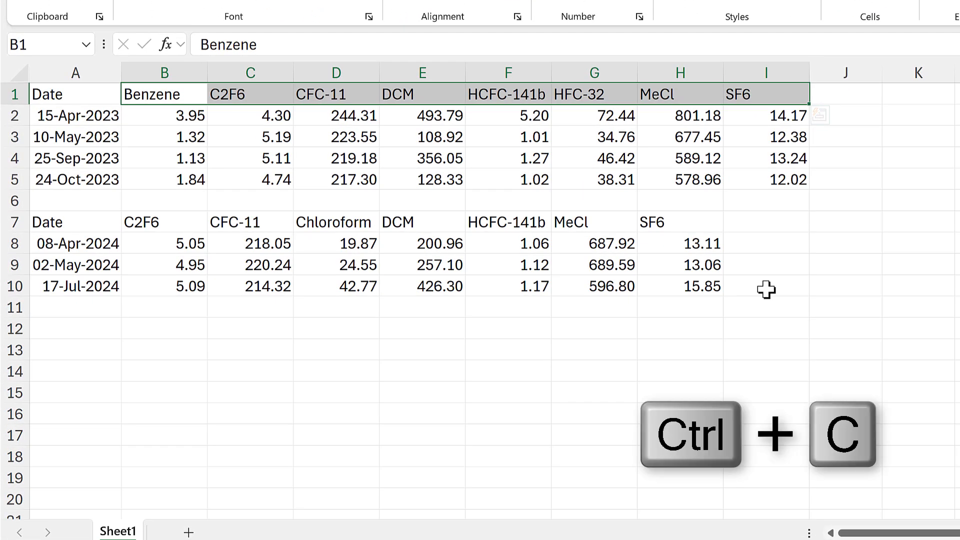
left_click(167, 375)
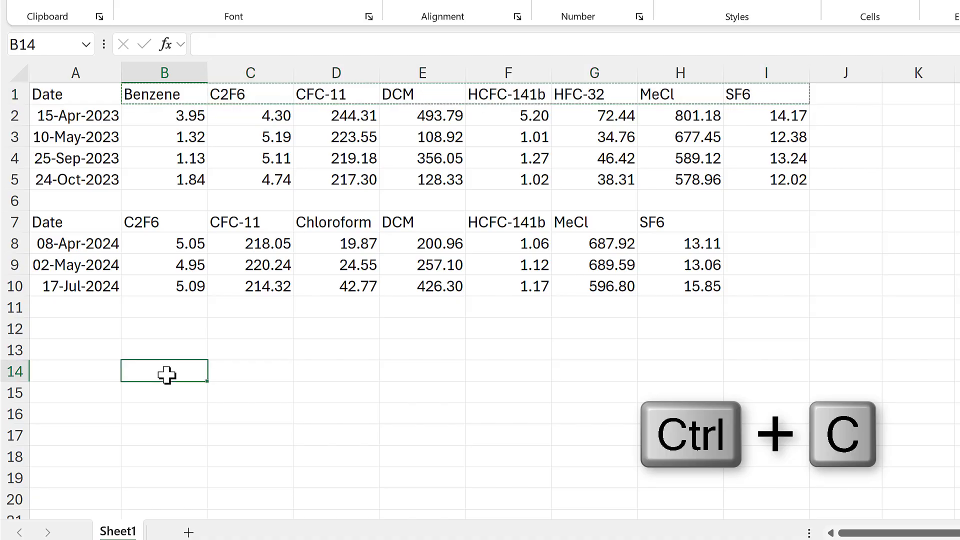
right_click(172, 385)
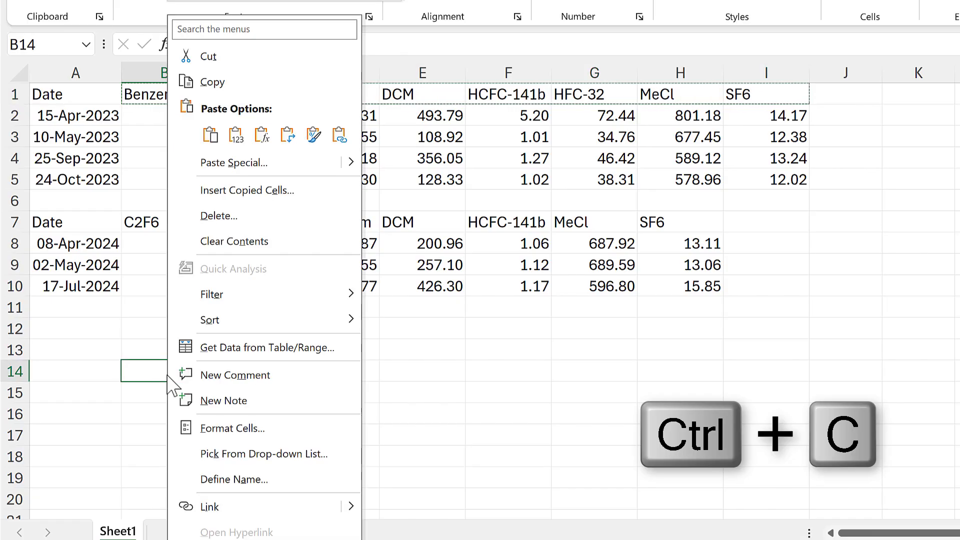
left_click(287, 135)
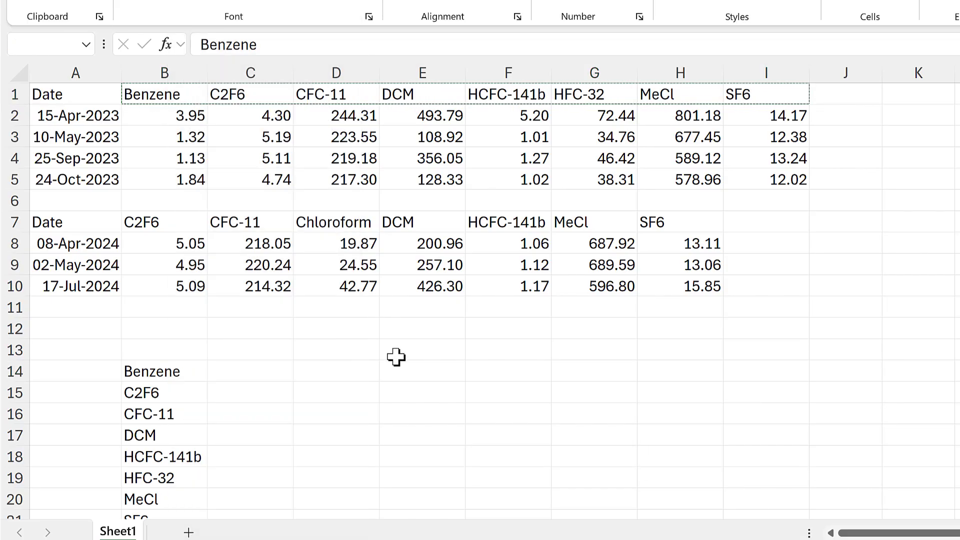
Paste the second table's gas headers B7:H7 transposed into column B starting at B22.
left_click_drag(163, 222, 662, 225)
key("ctrl+c")
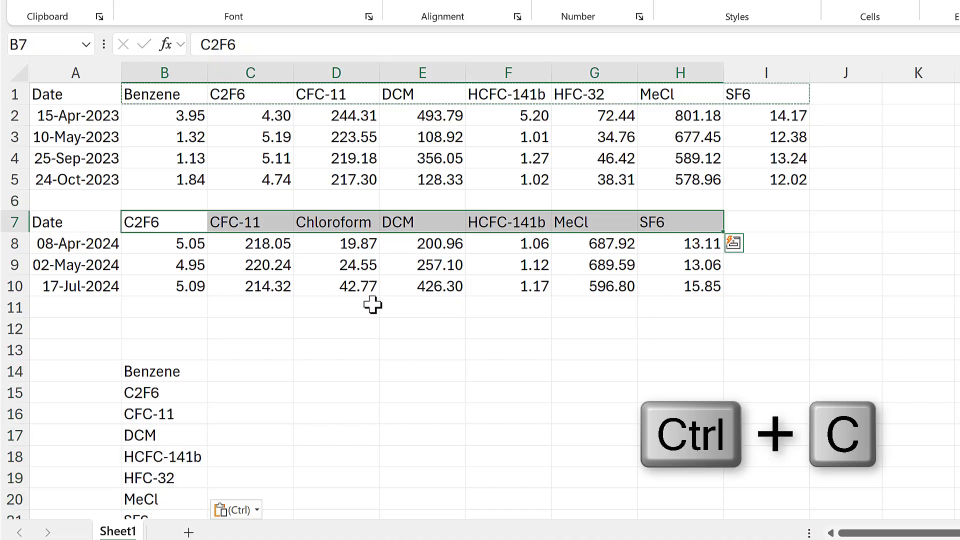
scroll(321, 296, "down", 3)
left_click(171, 358)
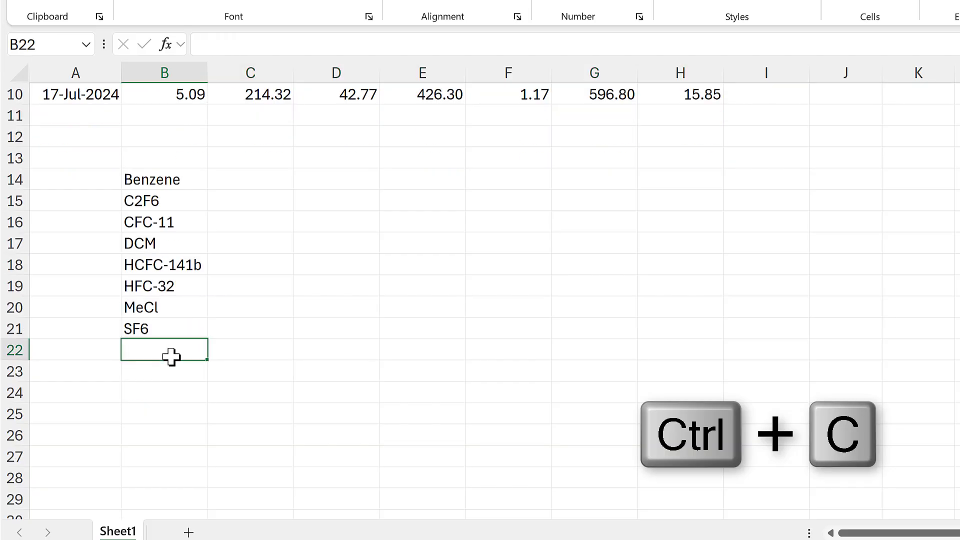
right_click(171, 357)
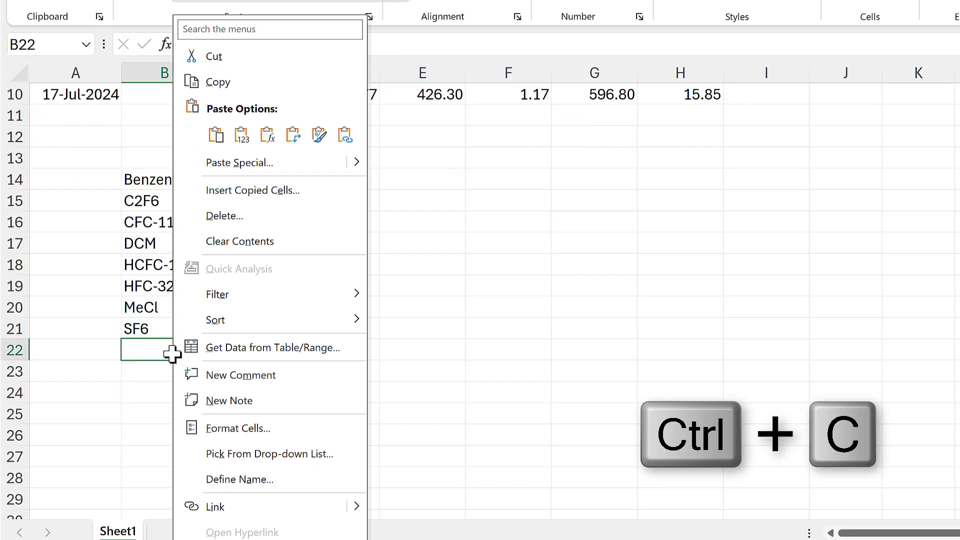
left_click(290, 136)
Remove duplicate names from B14:B28, then sort the nine remaining gases A to Z.
left_click(310, 265)
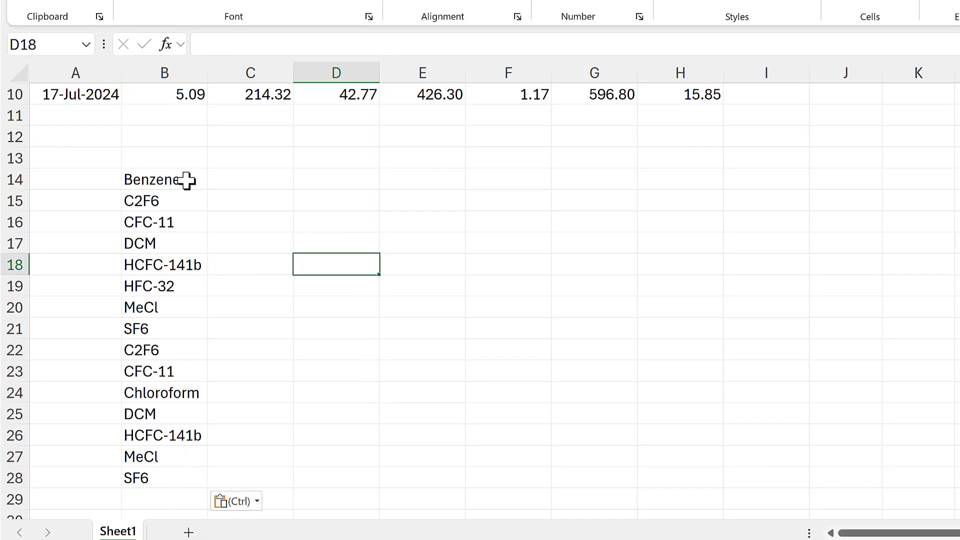
left_click_drag(194, 185, 172, 480)
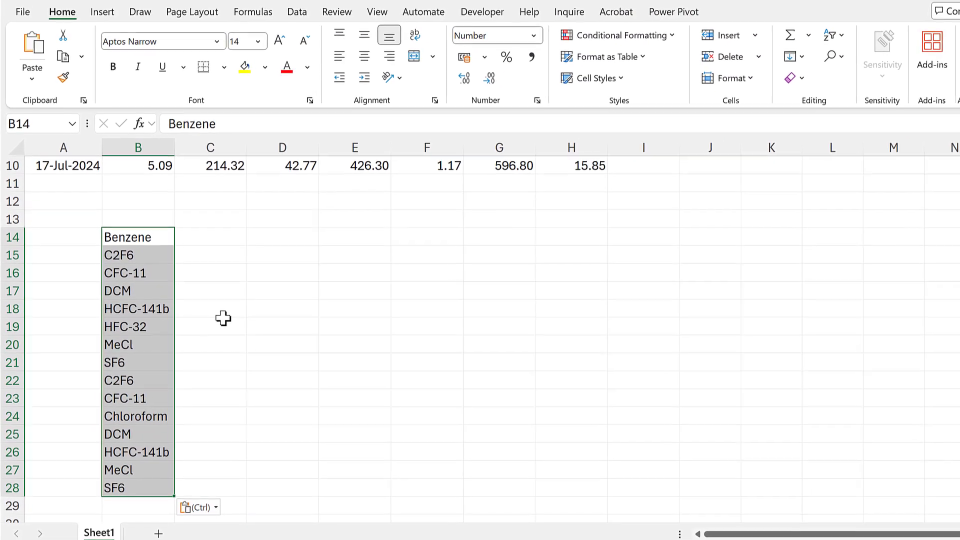
left_click(278, 44)
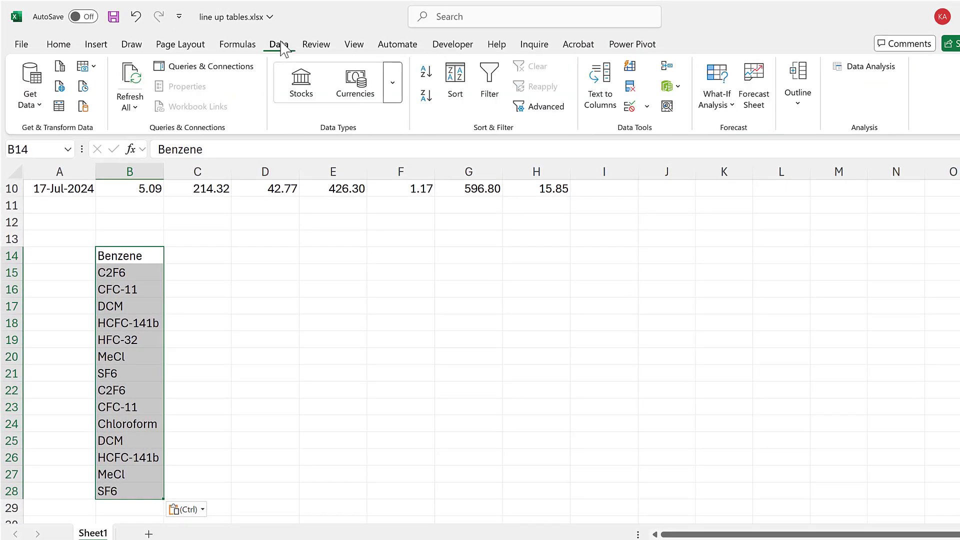
left_click(631, 87)
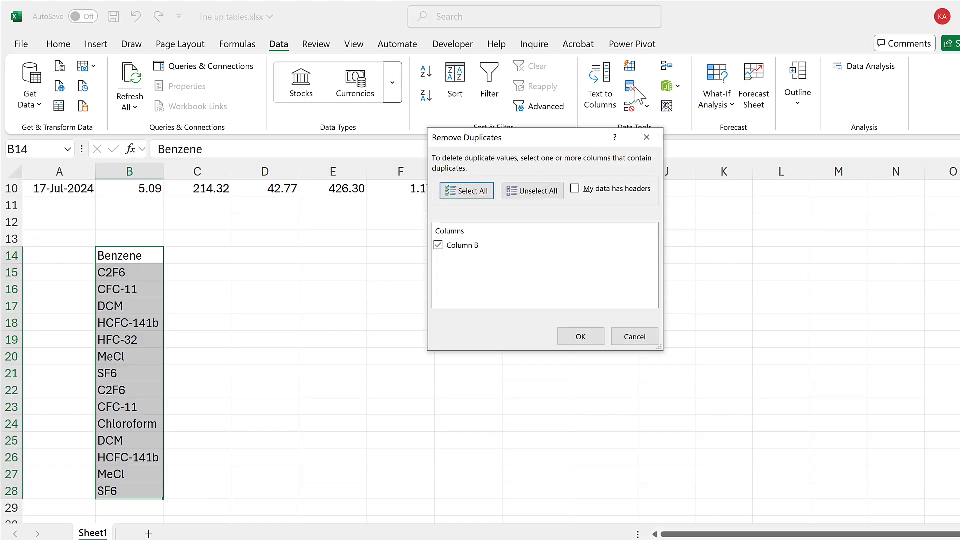
left_click(573, 339)
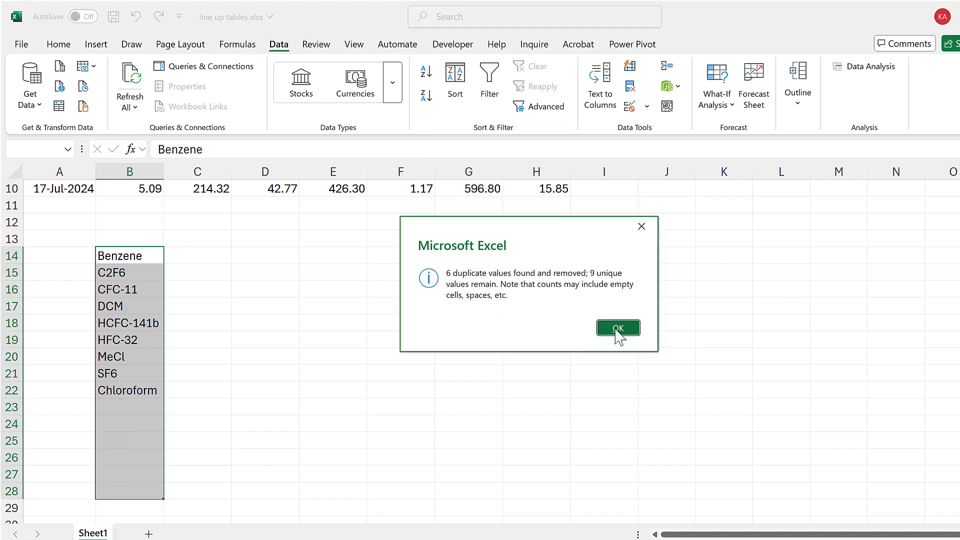
left_click(618, 328)
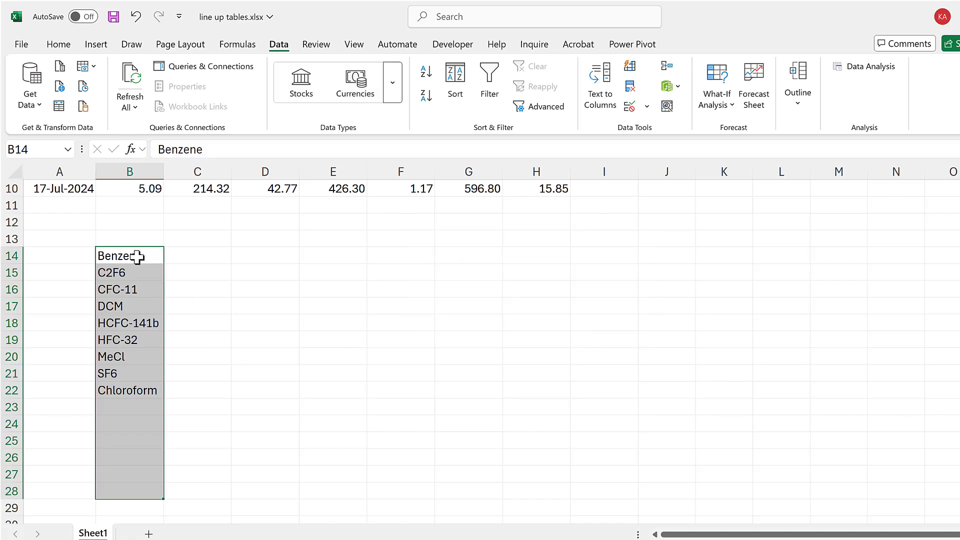
left_click_drag(137, 256, 140, 391)
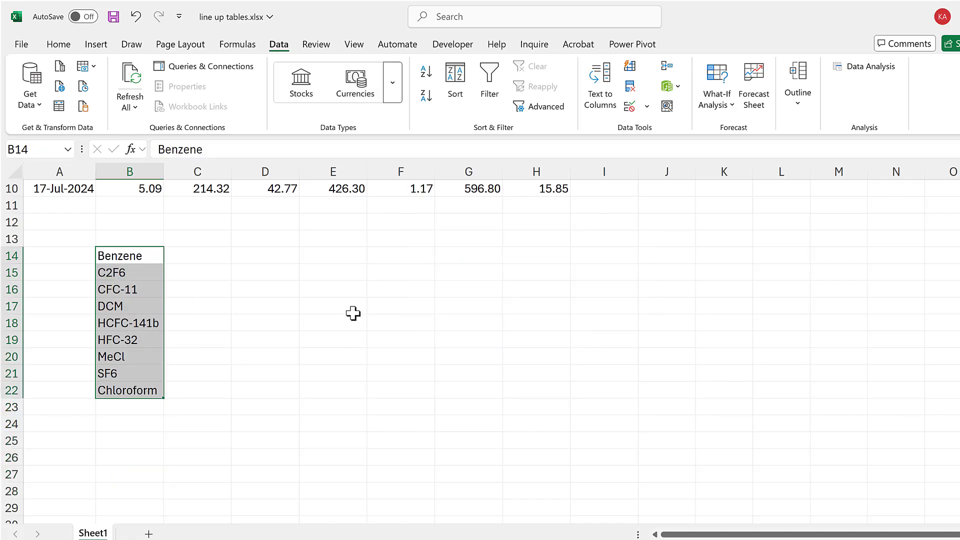
left_click(426, 75)
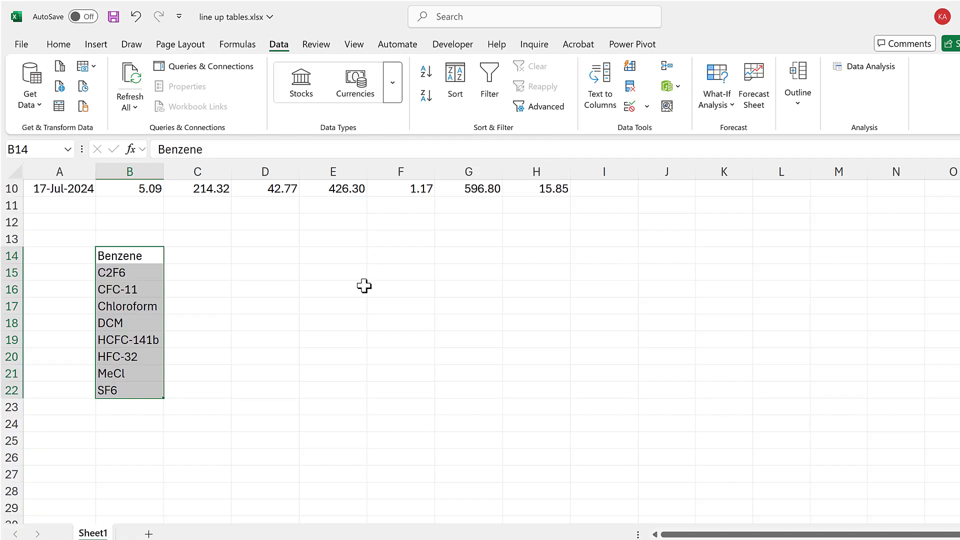
Transpose the sorted gas names across row 12 from B12 and clear the vertical list B14:B22.
key("ctrl+c")
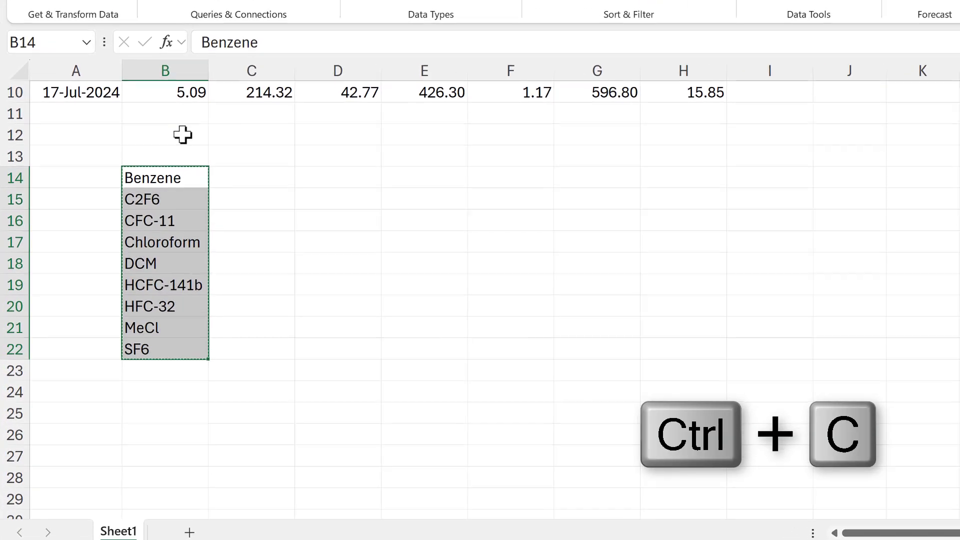
left_click(182, 134)
right_click(182, 134)
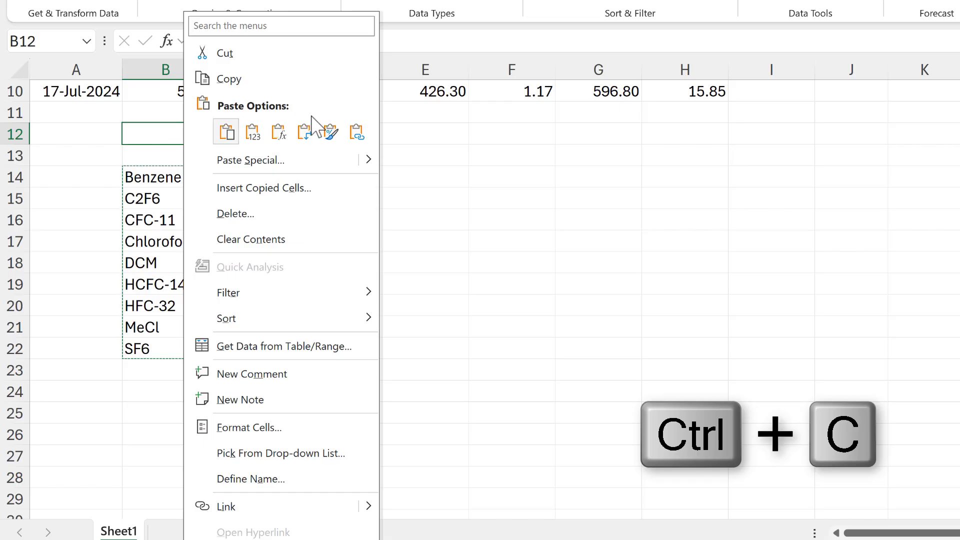
left_click(307, 135)
left_click(322, 221)
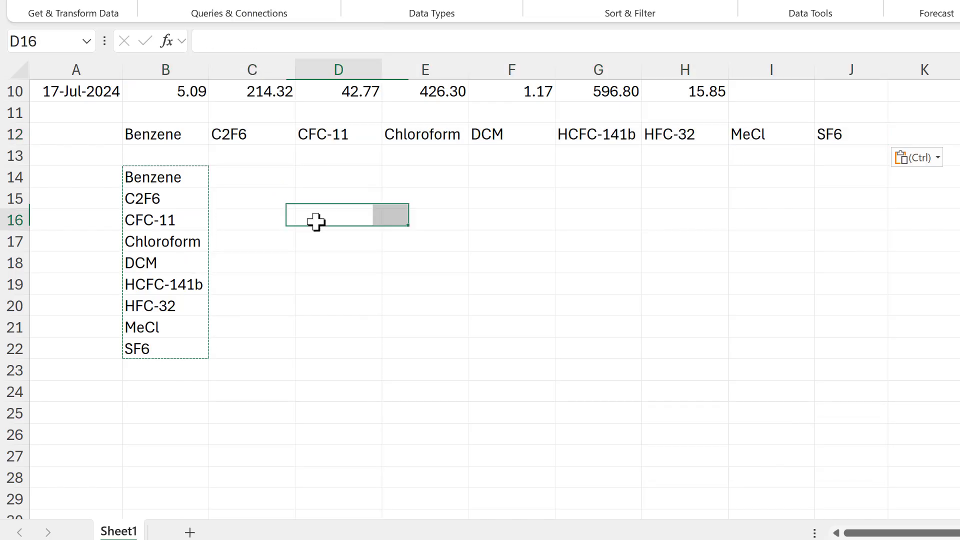
left_click_drag(167, 181, 160, 347)
key("Delete")
left_click(274, 260)
Copy the Date column A1:A5 to A12 so the 2023 dates fill A13:A16.
scroll(274, 260, "up", 1)
scroll(274, 260, "up", 3)
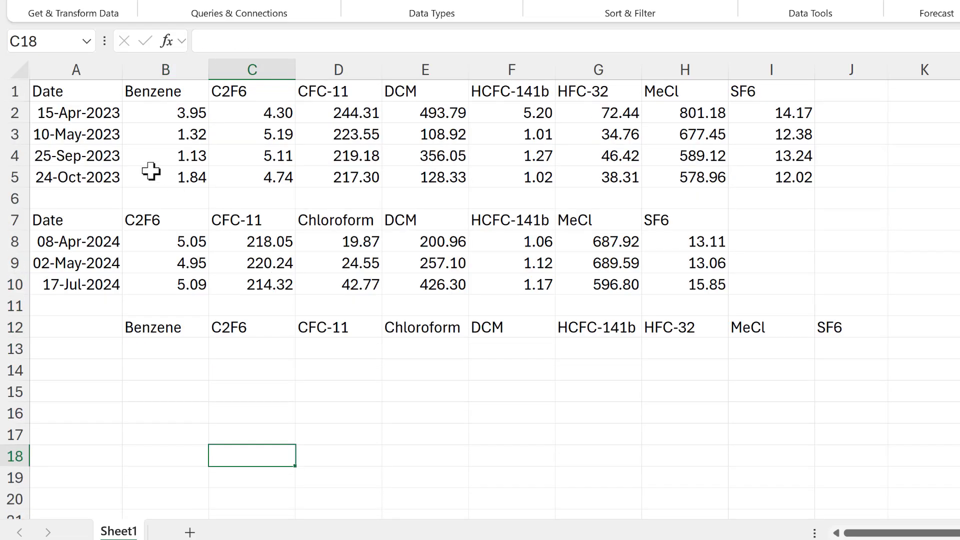
left_click_drag(93, 93, 80, 178)
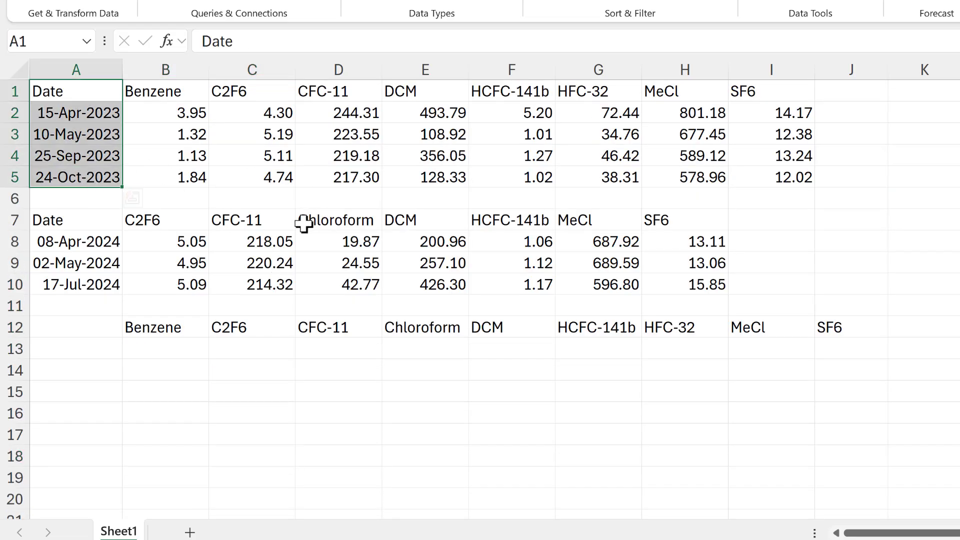
key("ctrl+c")
left_click(110, 328)
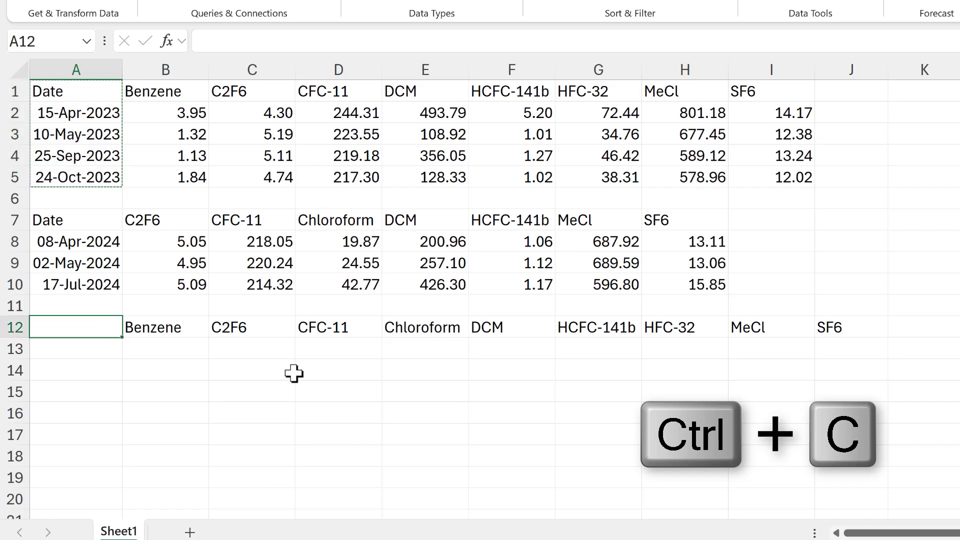
key("ctrl+v")
left_click(193, 349)
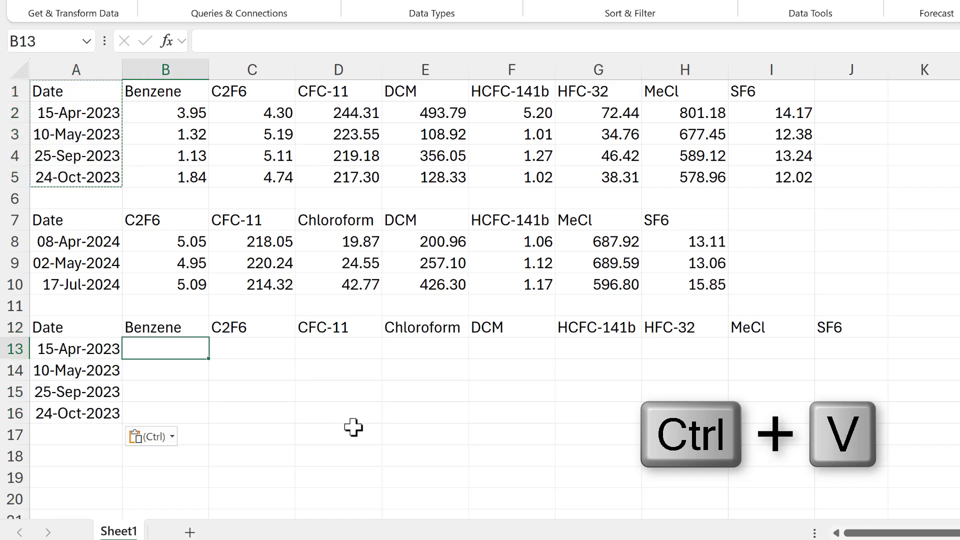
Enter =XLOOKUP(B12,$B$1:$I$1,$B$2:$I$5) in B13 to spill Benzene's 2023 values.
type("=xl")
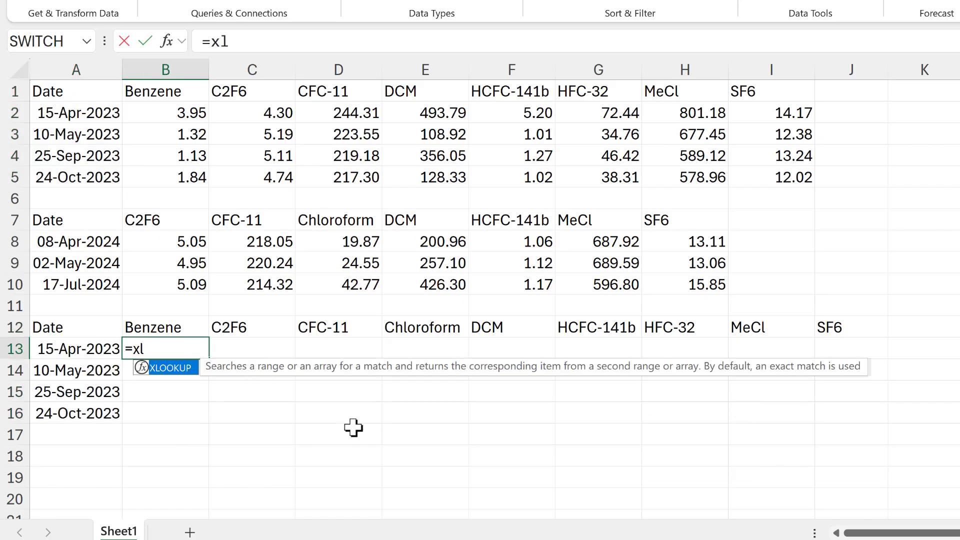
key("Tab")
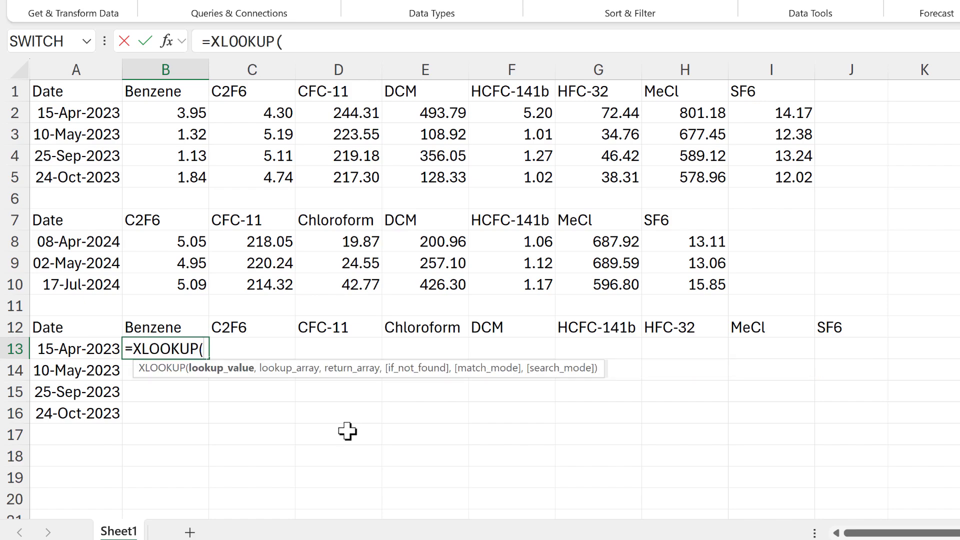
left_click(146, 322)
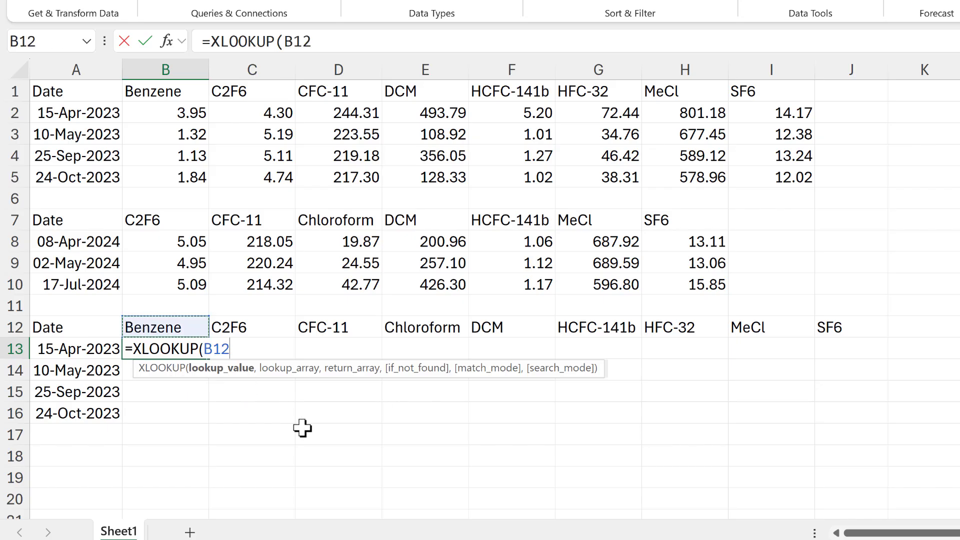
type(",")
left_click_drag(204, 92, 750, 91)
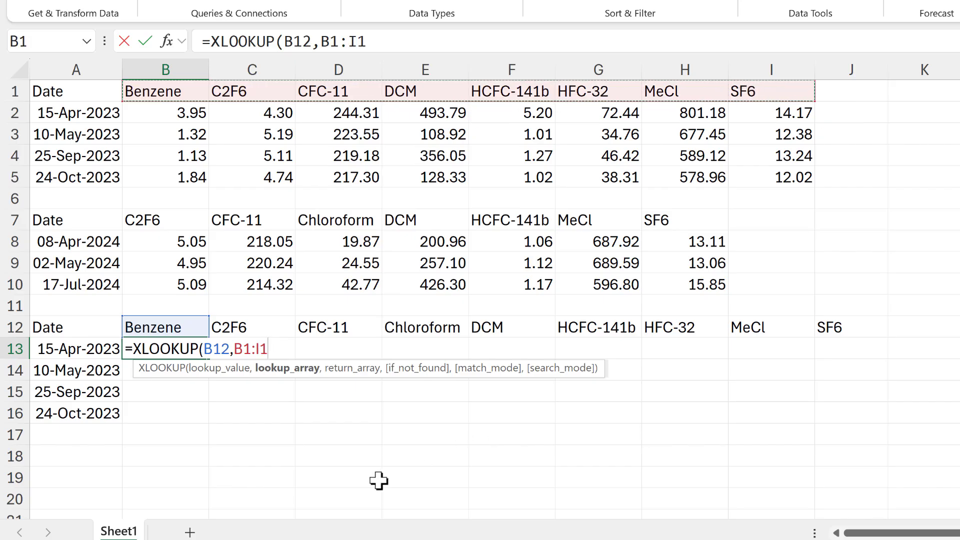
key("F4")
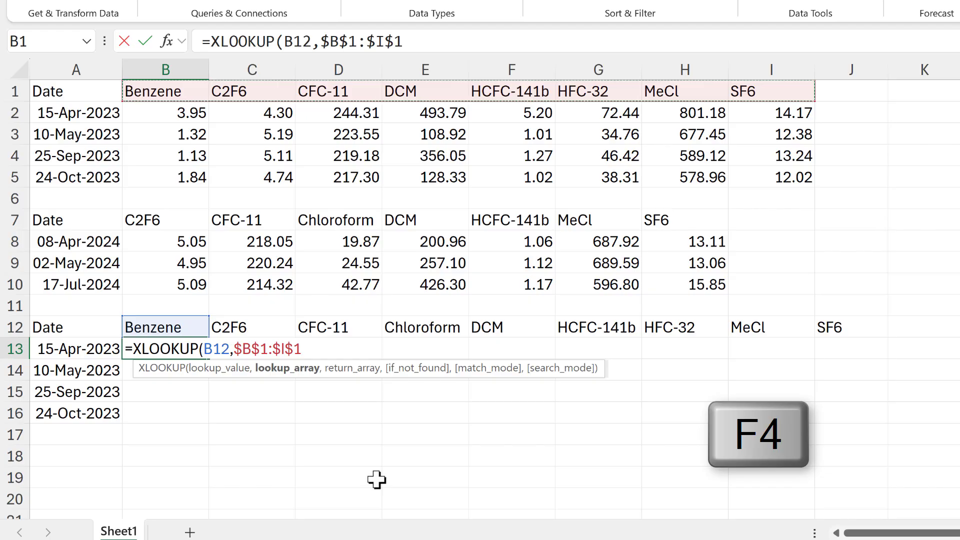
type(",")
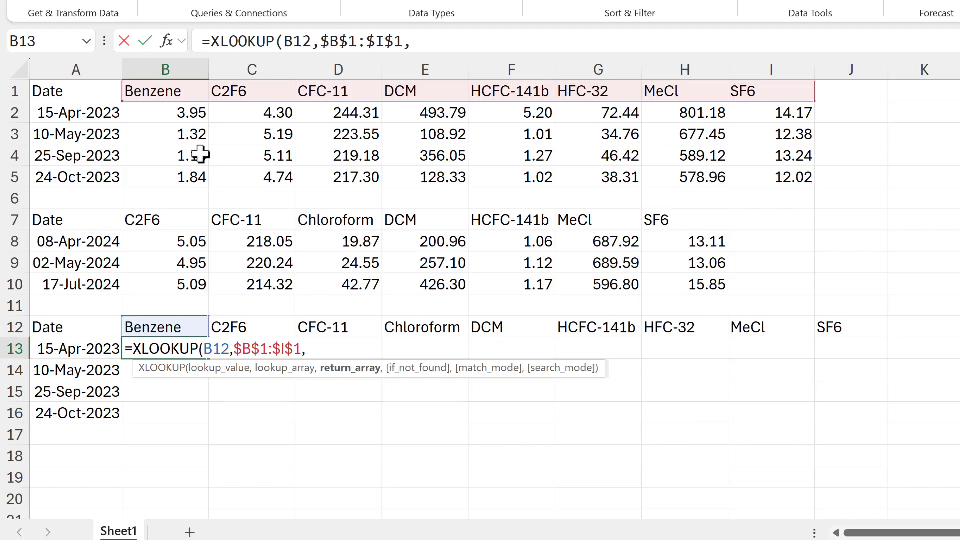
left_click_drag(191, 114, 777, 173)
key("F4")
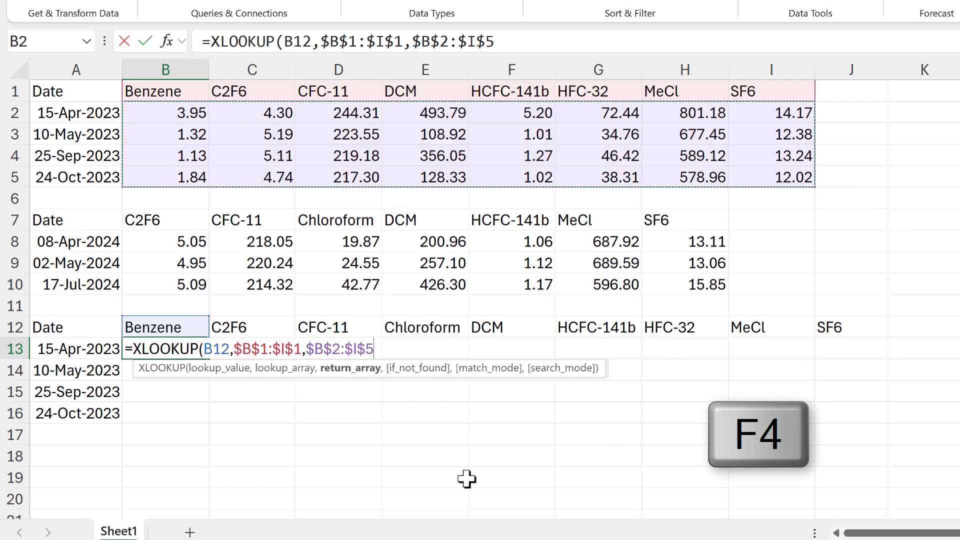
key("Return")
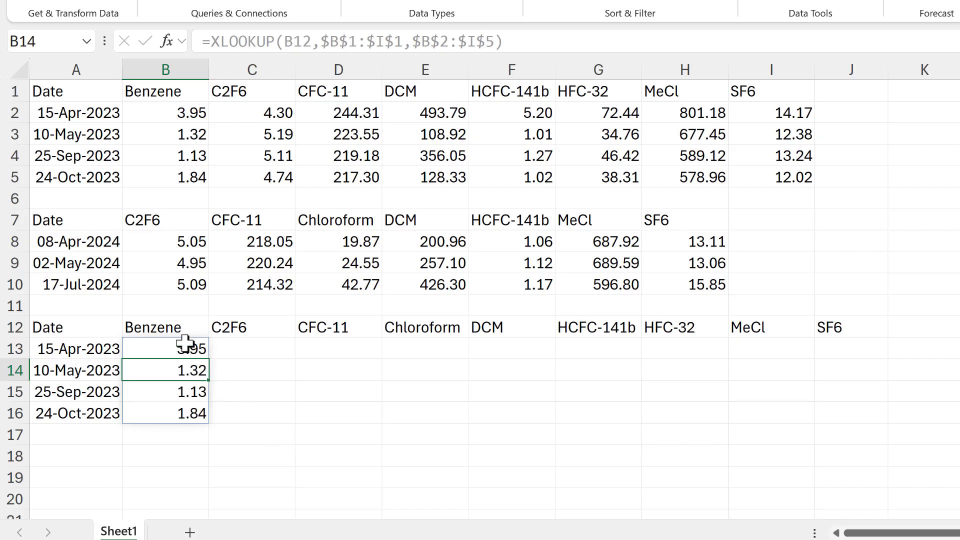
Fill the B13 lookup formula across to J13 for every gas column.
left_click(186, 345)
left_click_drag(212, 363, 880, 348)
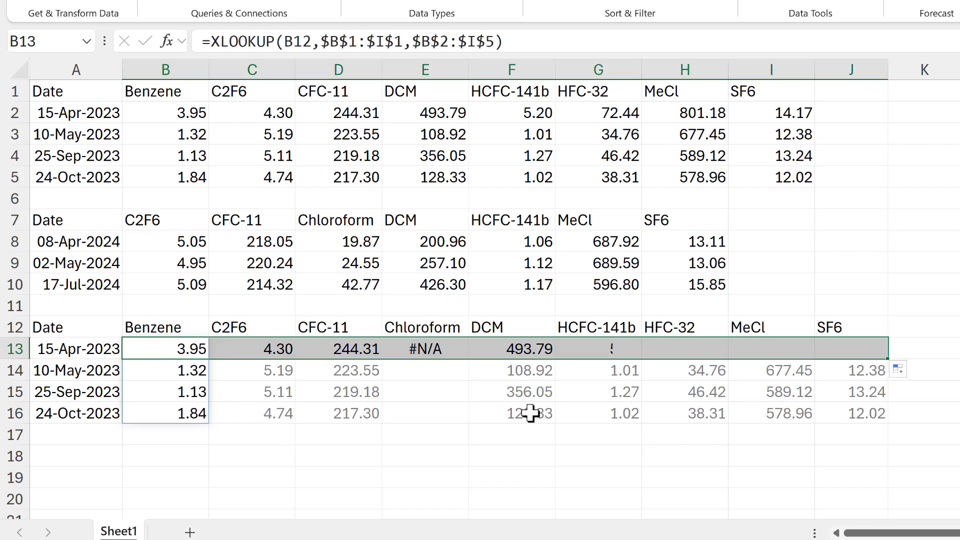
left_click(425, 456)
Add "" as the if_not_found argument to the Chloroform lookup in E13.
left_click_drag(425, 326, 425, 350)
left_click(422, 347)
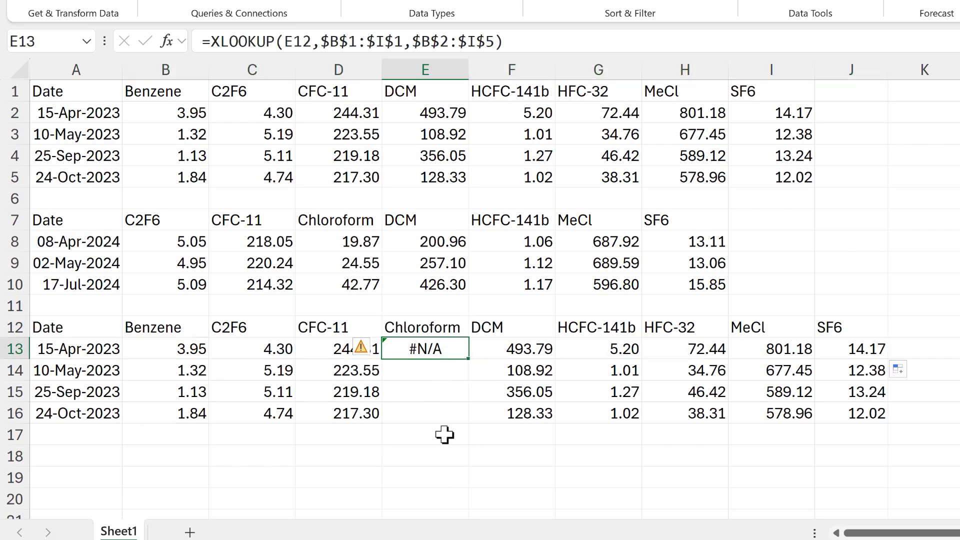
key("F2")
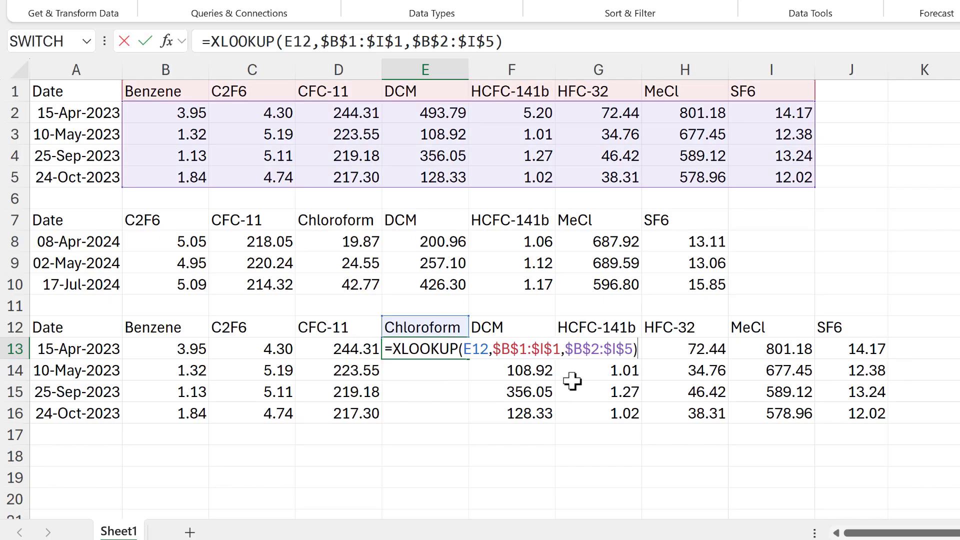
left_click(633, 349)
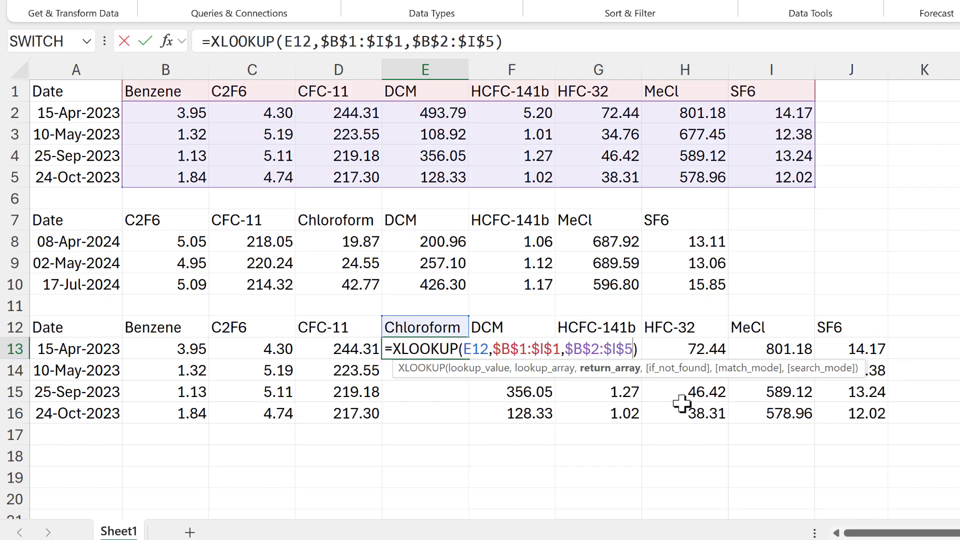
type(",")
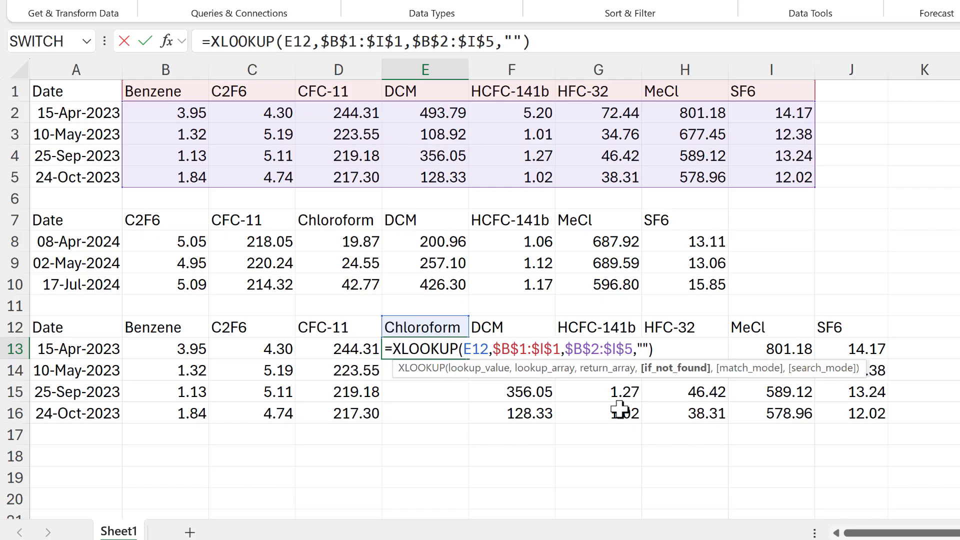
key("Return")
Refill the updated lookup formula from B13 across to J13.
left_click(457, 353)
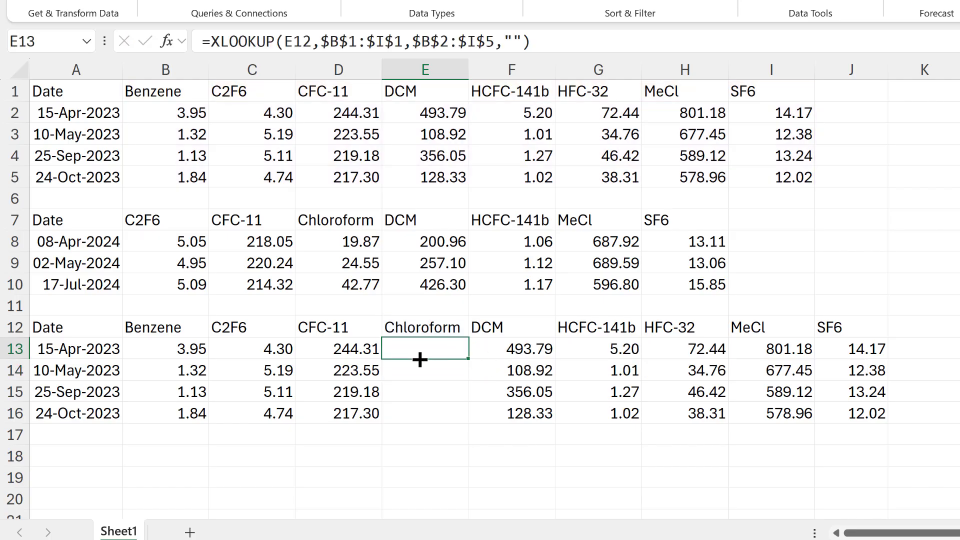
left_click_drag(357, 359, 185, 350)
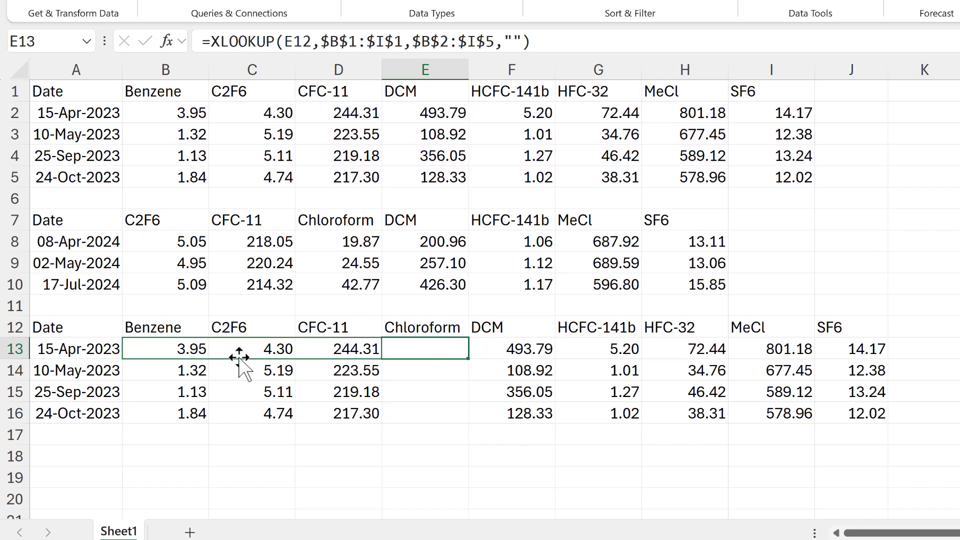
left_click(190, 356)
left_click_drag(208, 359, 855, 340)
left_click(288, 458)
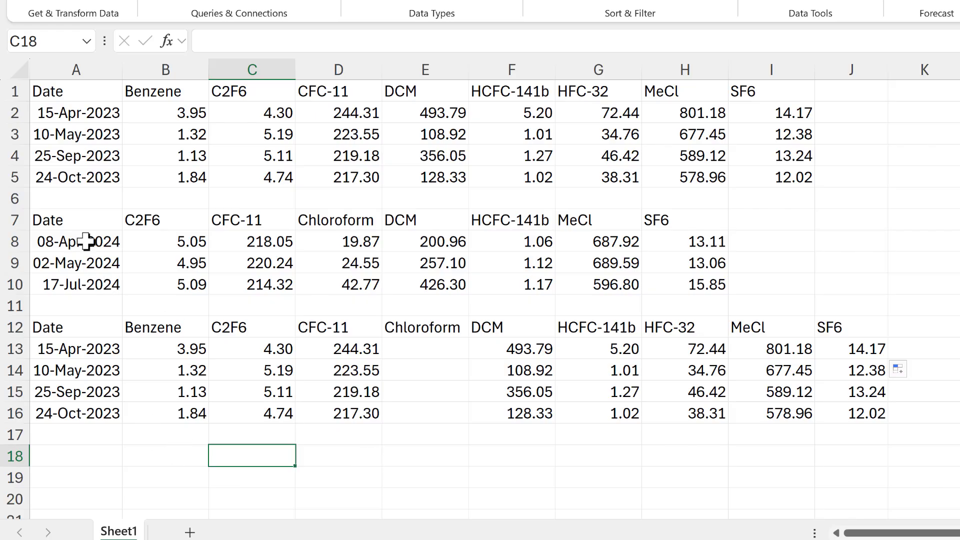
Copy the three 2024 dates from A8:A10 into A17:A19.
left_click_drag(87, 242, 93, 284)
key("ctrl+c")
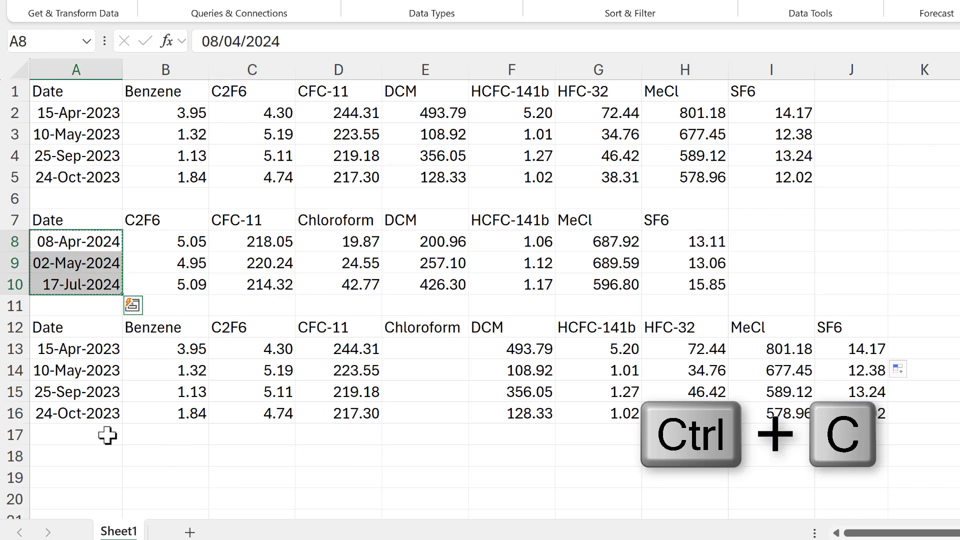
left_click(94, 435)
key("ctrl+v")
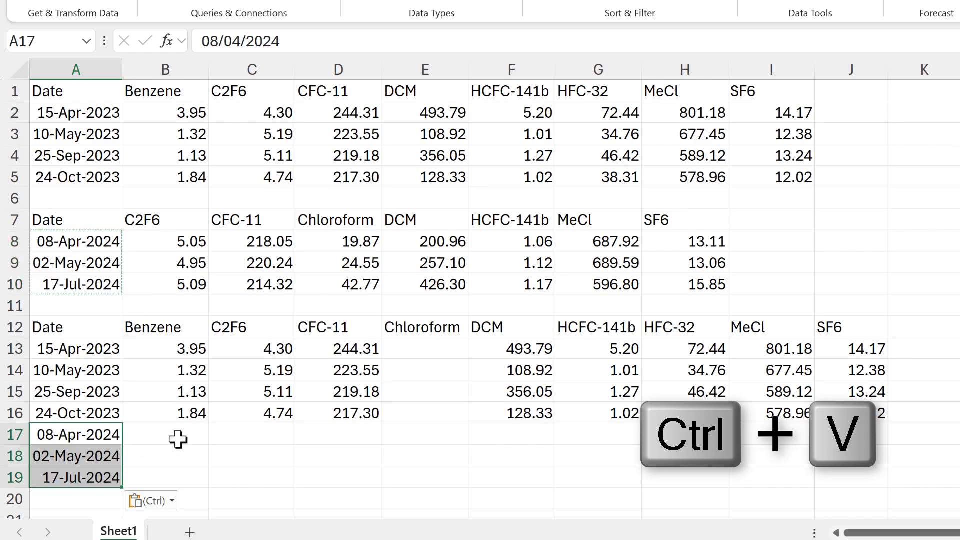
Copy B13's XLOOKUP formula text into B17.
left_click(180, 438)
left_click(188, 349)
key("ctrl+shift+Down")
left_click(515, 40)
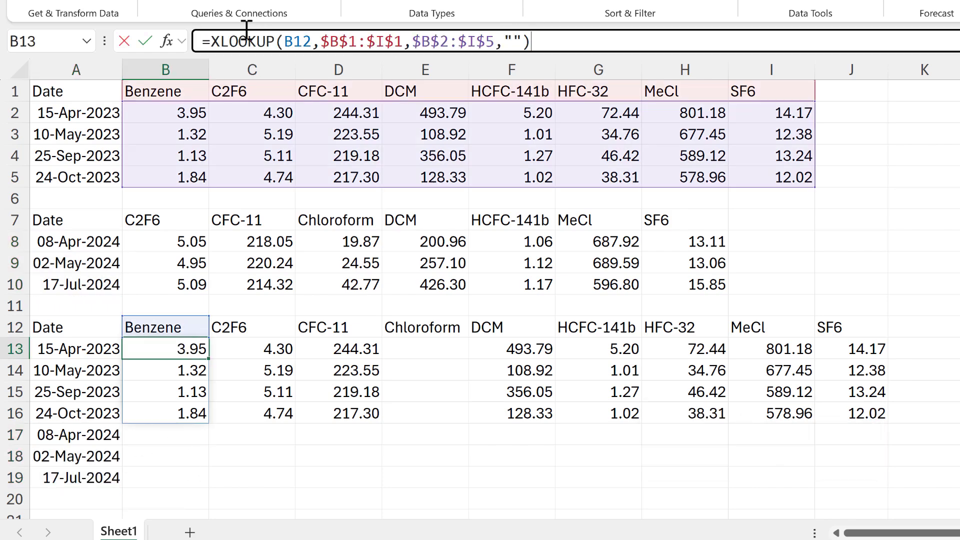
triple_click(204, 40)
key("ctrl+c")
key("Escape")
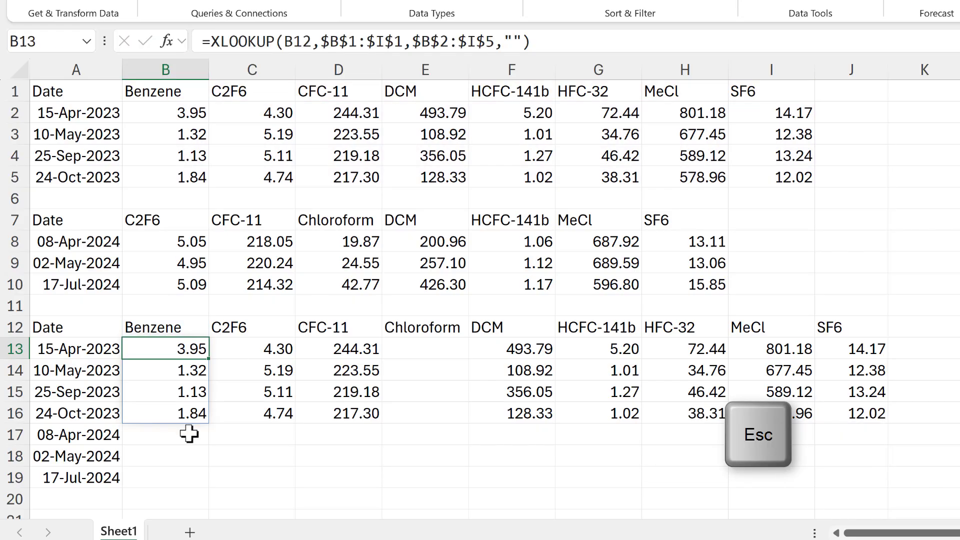
left_click(193, 434)
key("ctrl+v")
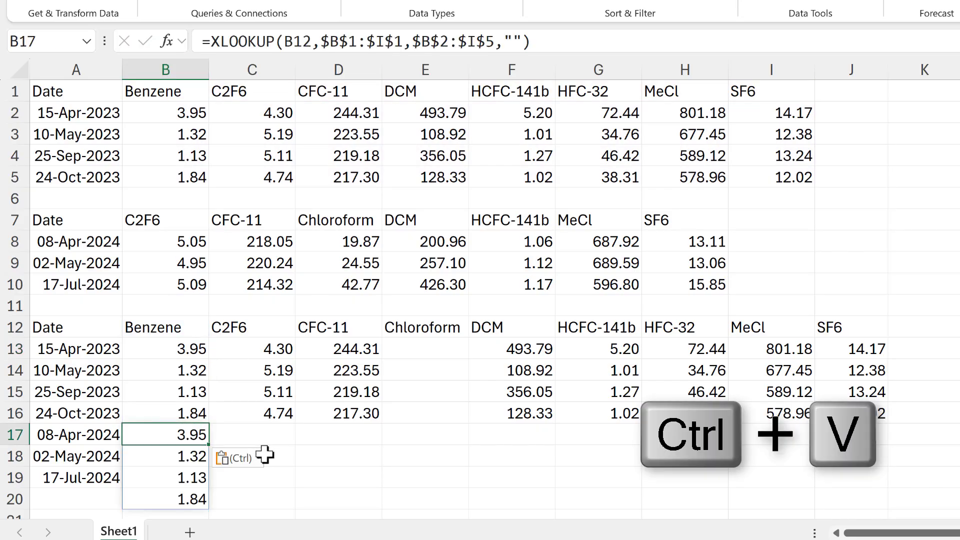
Repoint the B17 lookup to headers $B$7:$H$7 and values $B$8:$H$10.
left_click(553, 40)
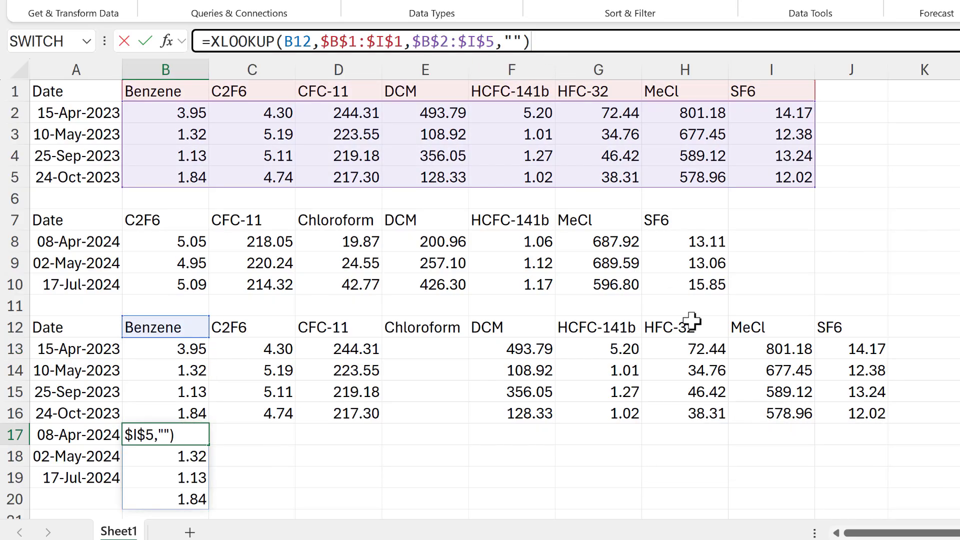
left_click_drag(816, 128, 797, 251)
left_click_drag(816, 207, 750, 226)
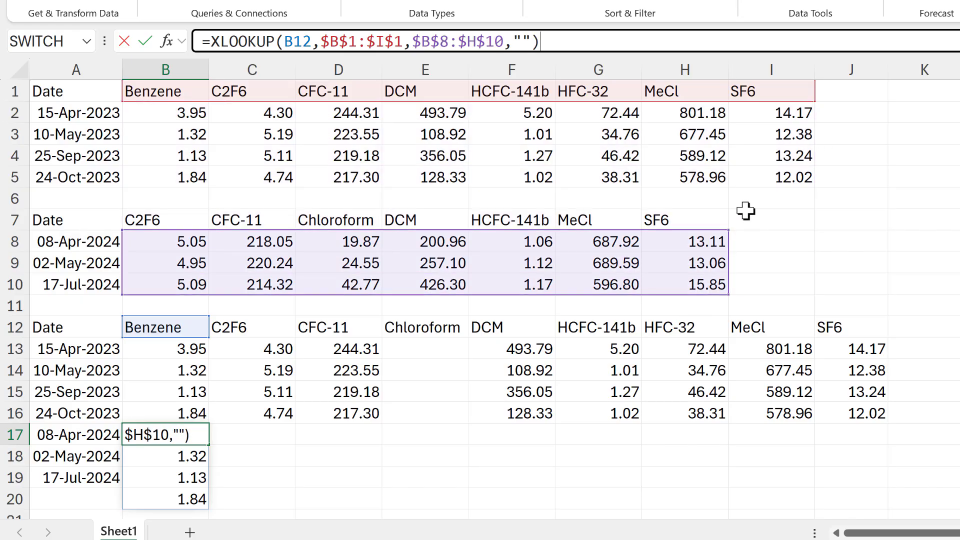
left_click_drag(692, 93, 723, 220)
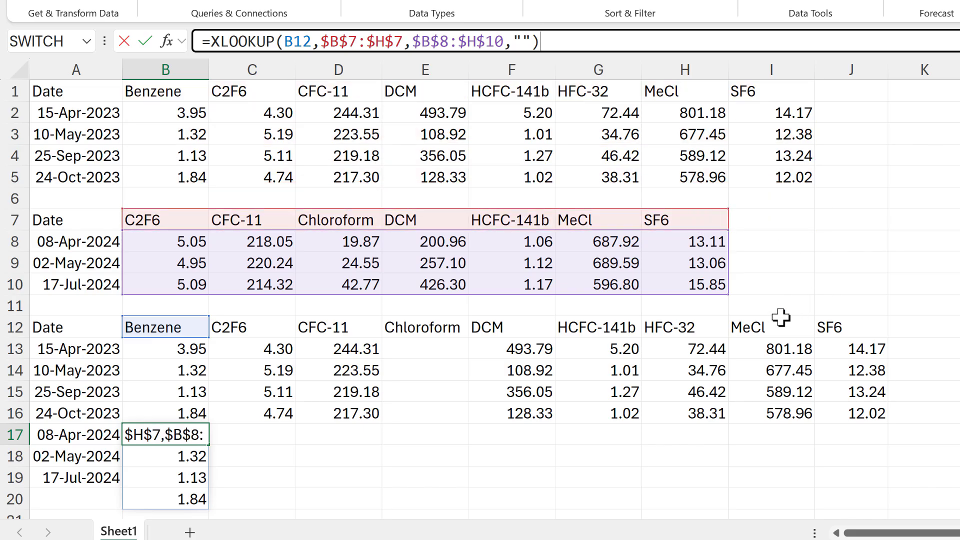
key("Return")
Fill the 2024 lookup formula from B17 across to J17.
left_click(193, 435)
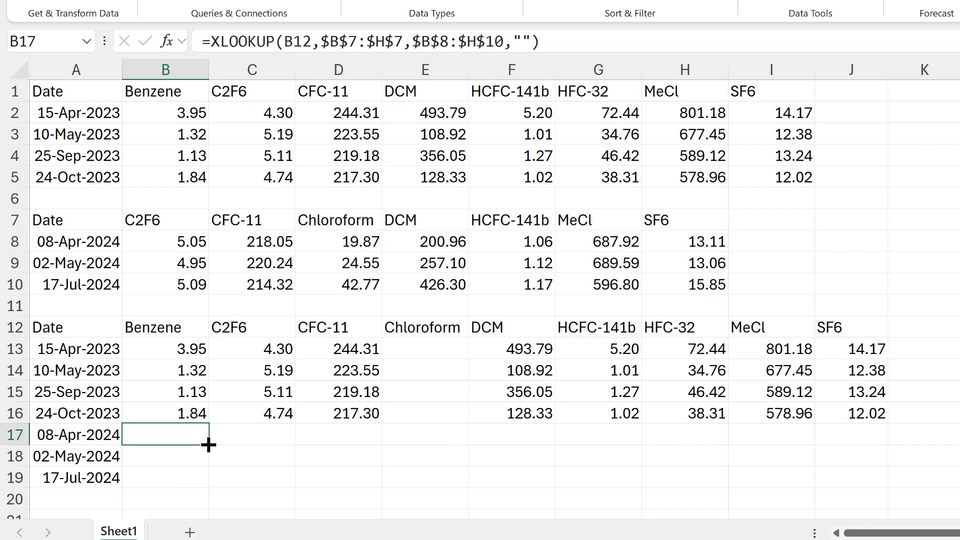
left_click_drag(388, 455, 872, 440)
left_click(949, 374)
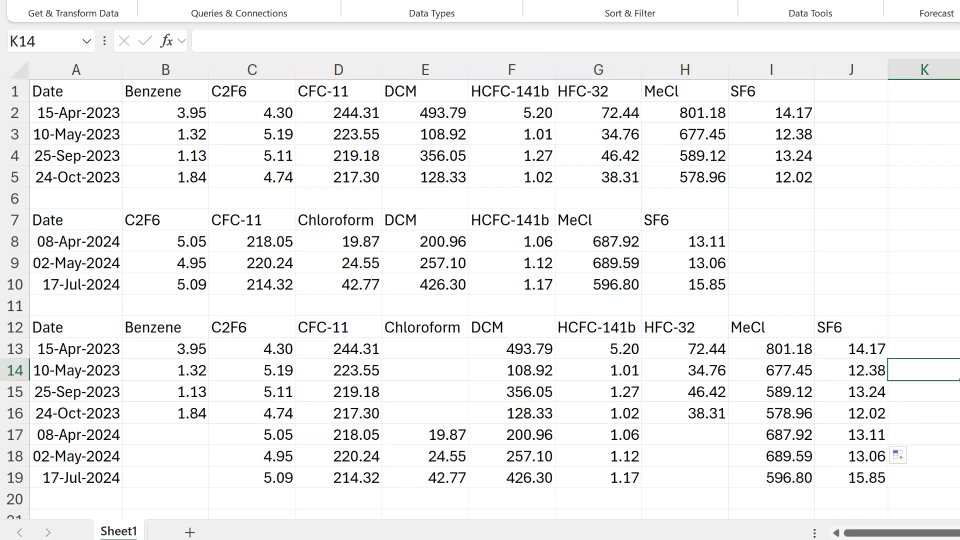
scroll(653, 308, "down", 1)
left_click_drag(98, 260, 873, 413)
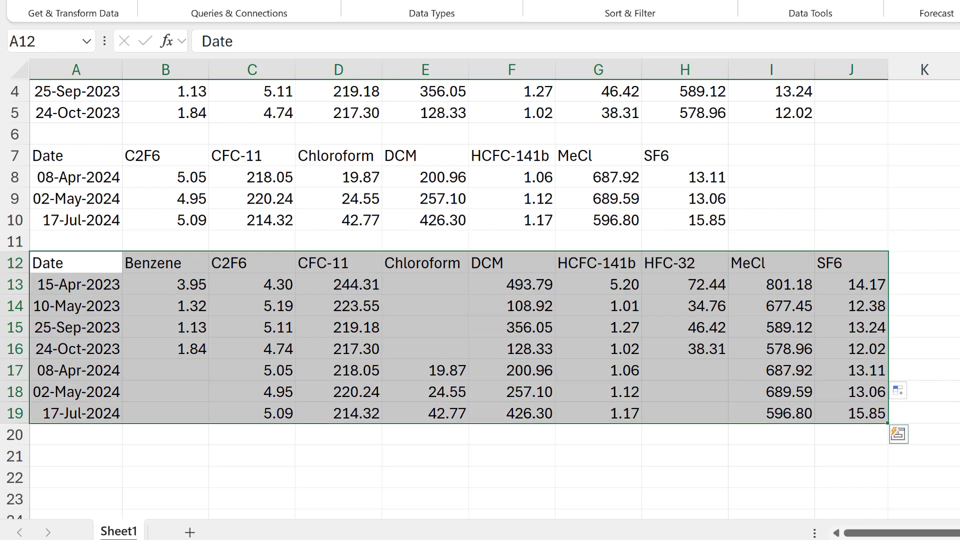
Paste the combined table A12:J19 as values only at A21, filling rows 21–28.
key("ctrl+c")
scroll(135, 335, "down", 1)
left_click(94, 393)
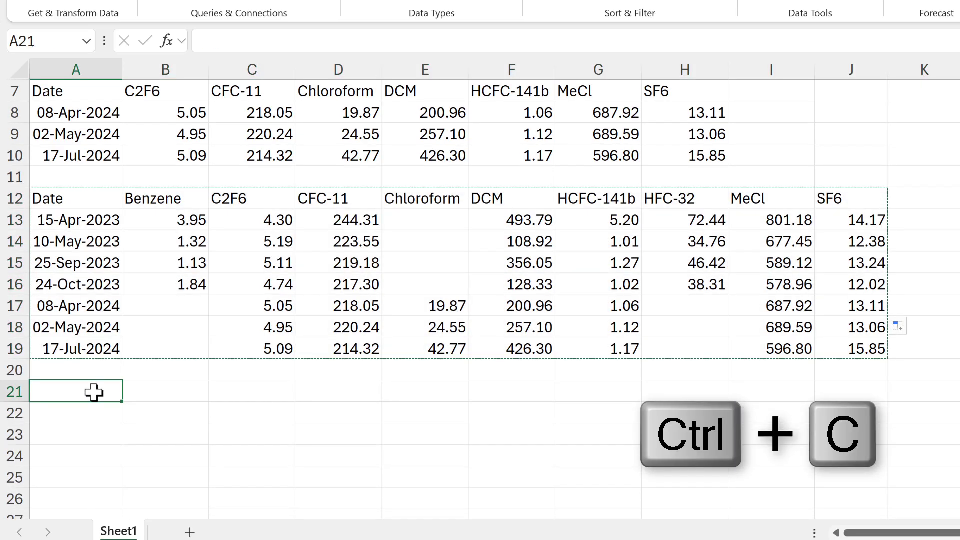
right_click(94, 393)
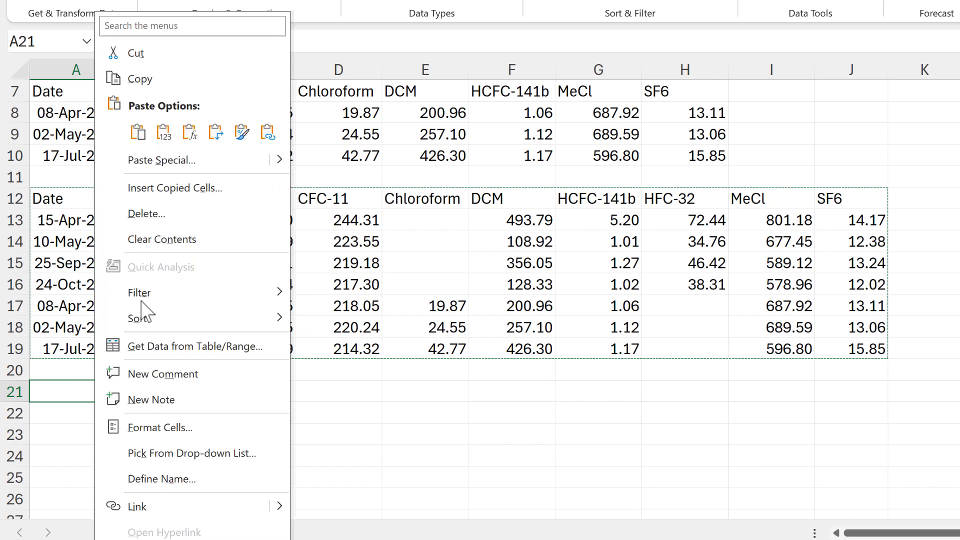
left_click(163, 132)
left_click(273, 413)
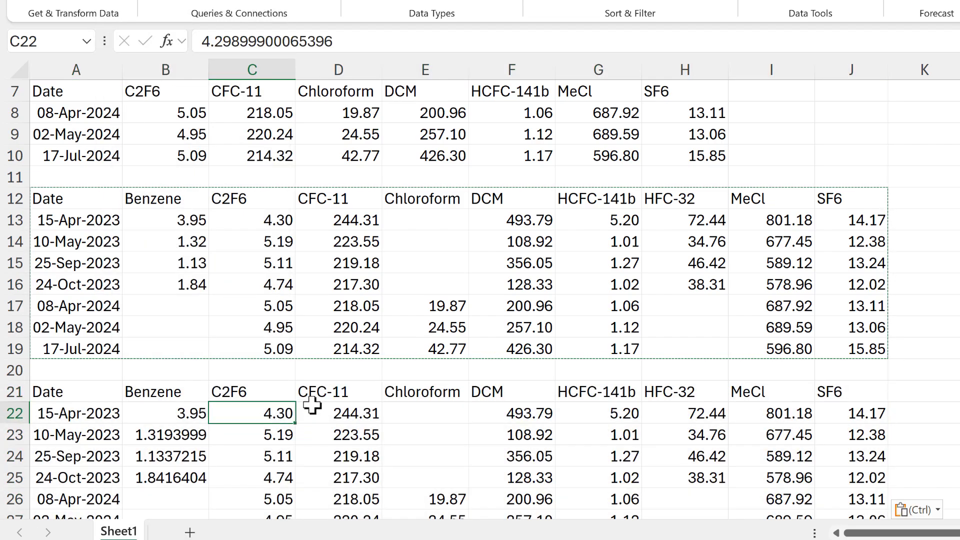
scroll(300, 408, "down", 1)
scroll(311, 400, "down", 2)
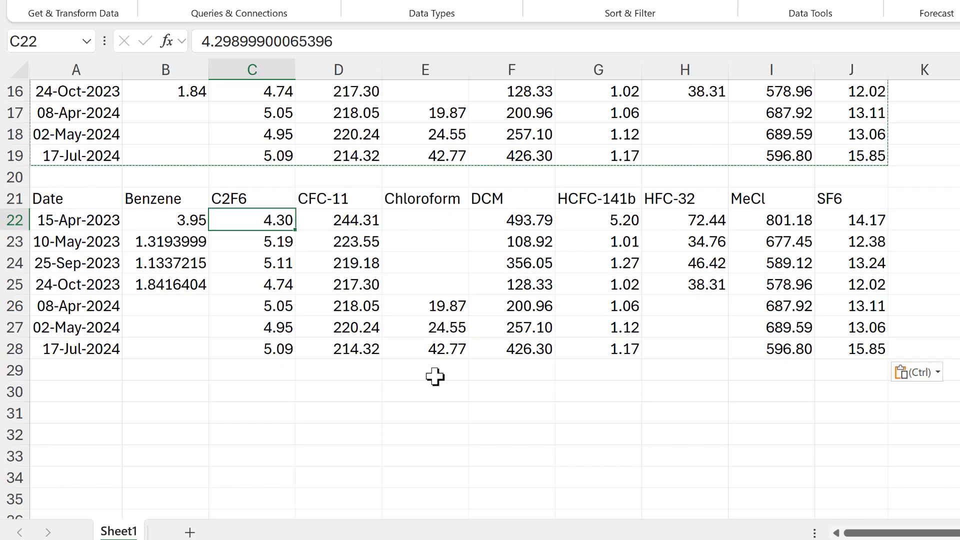
scroll(435, 378, "up", 1)
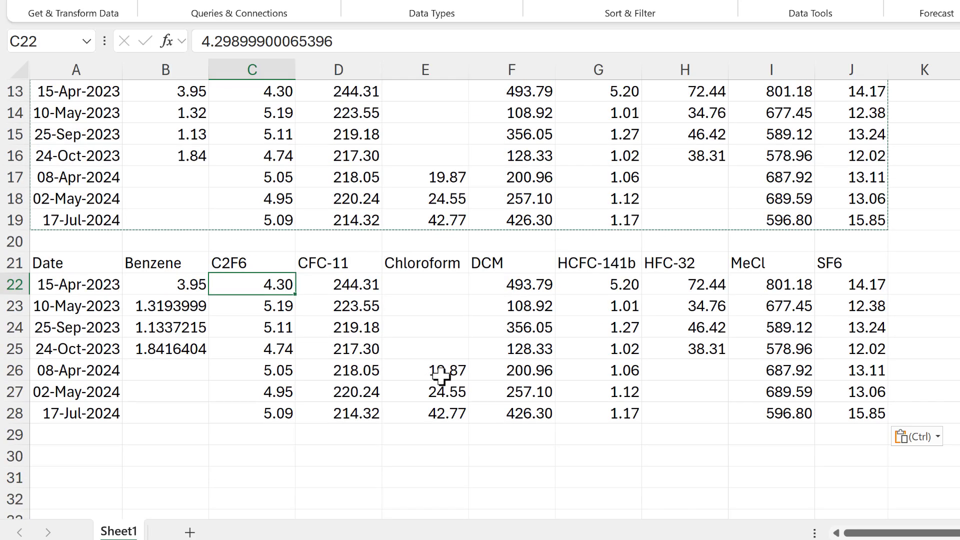
scroll(440, 375, "up", 4)
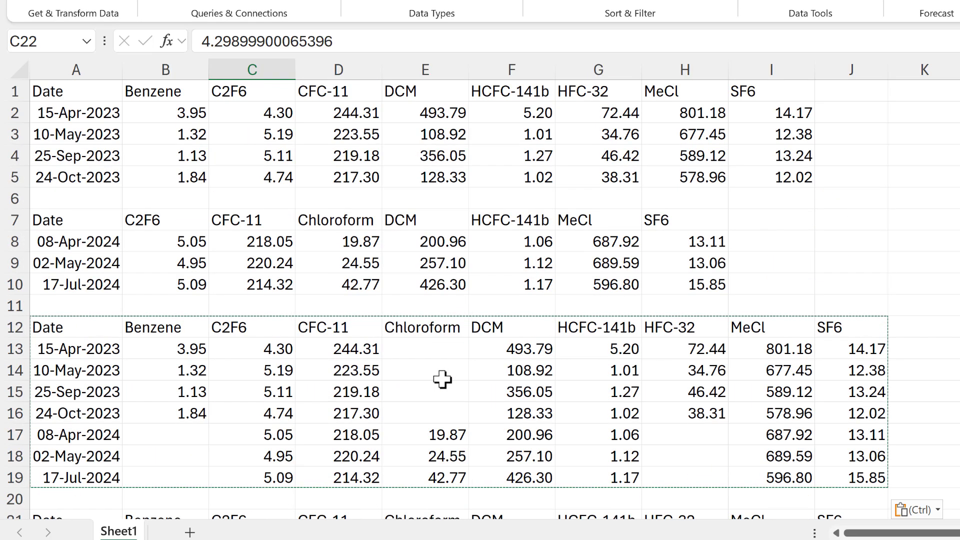
Enter =HSTACK(B1:I1,B7:H7) in B11 to list both header rows side by side.
key("Escape")
scroll(443, 379, "down", 4)
scroll(443, 375, "up", 4)
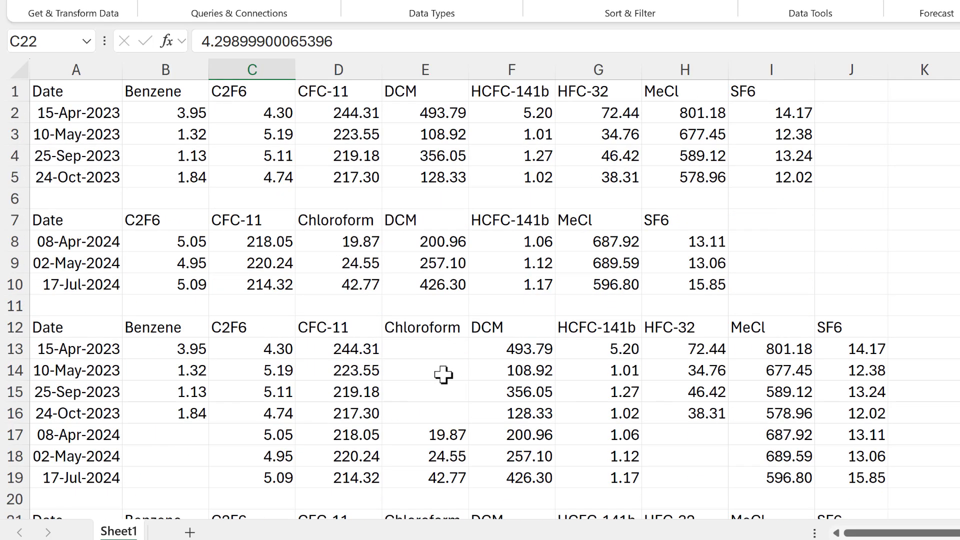
left_click(183, 308)
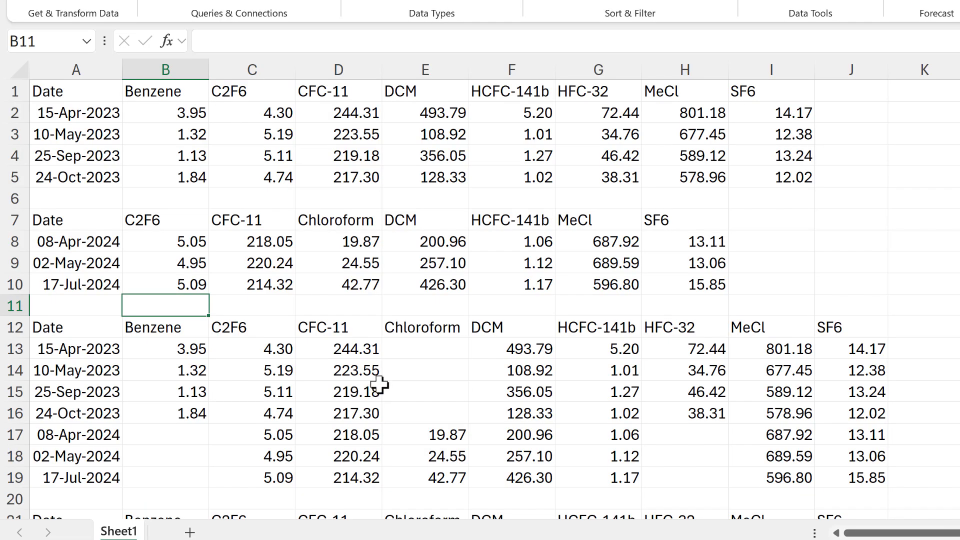
type("=hstack")
key("Tab")
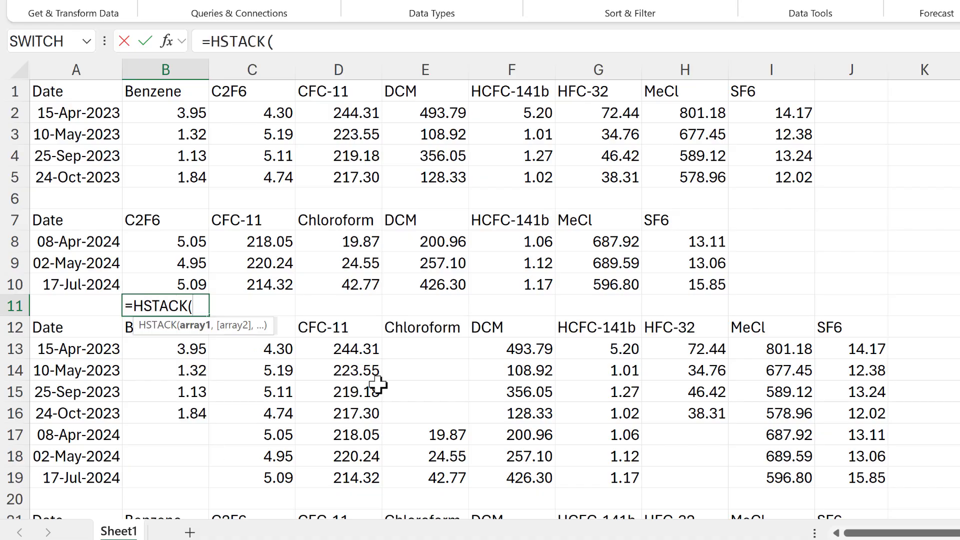
left_click_drag(172, 90, 780, 91)
type(",")
left_click_drag(180, 221, 655, 222)
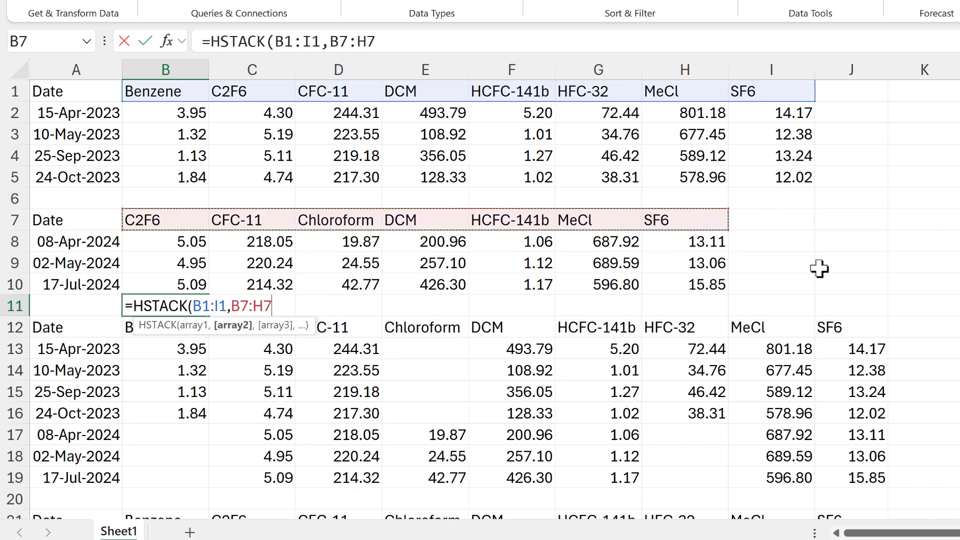
key("Return")
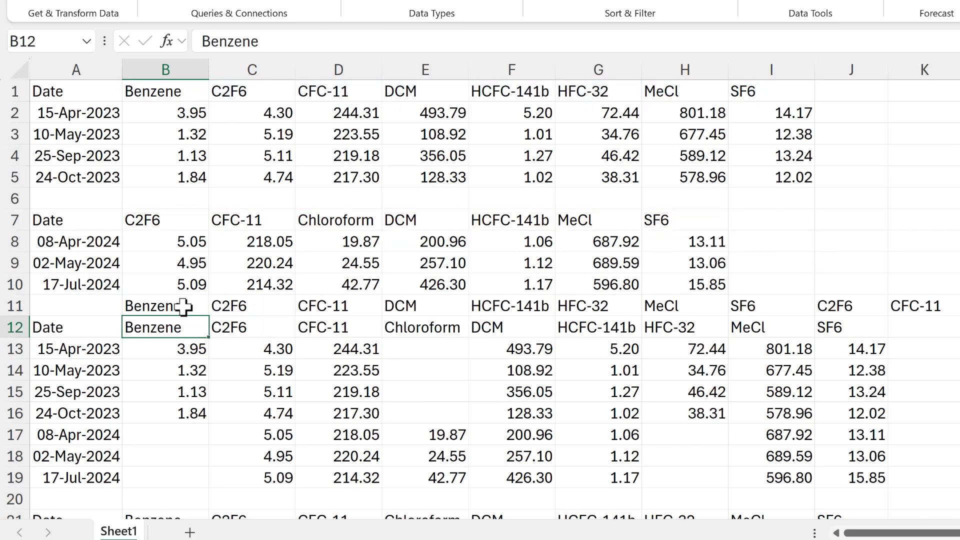
left_click(184, 306)
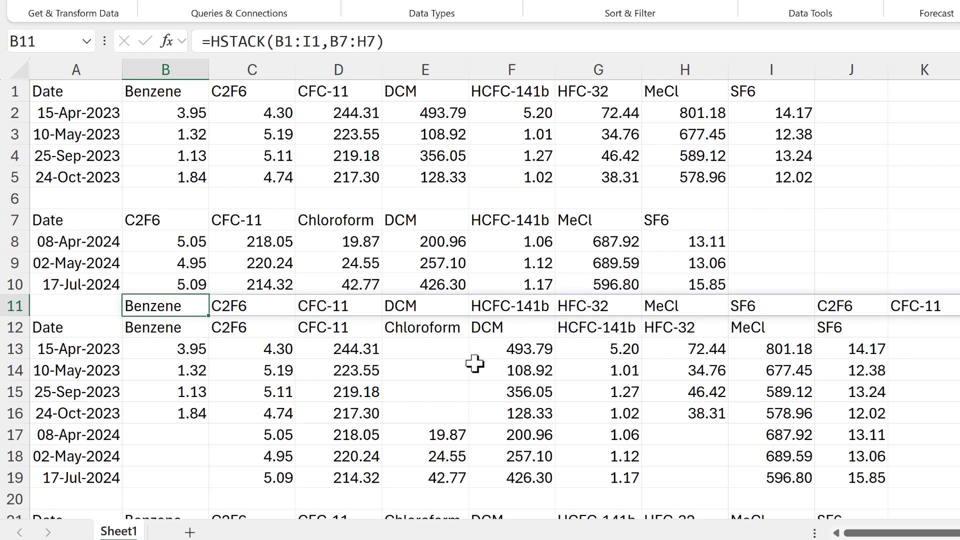
Change B11 to =UNIQUE(HSTACK(B1:I1,B7:H7),1) so nine distinct gas names remain.
double_click(129, 306)
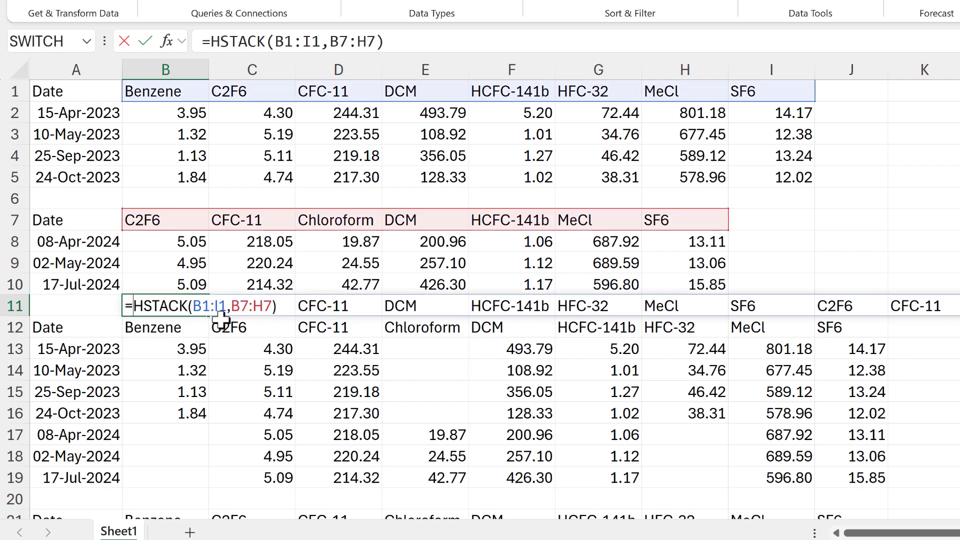
type("uniq")
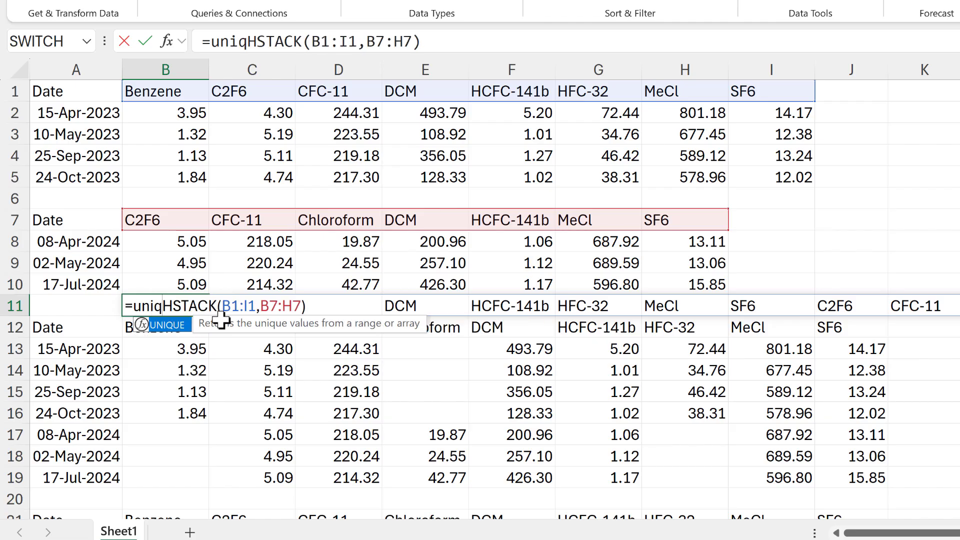
key("Tab")
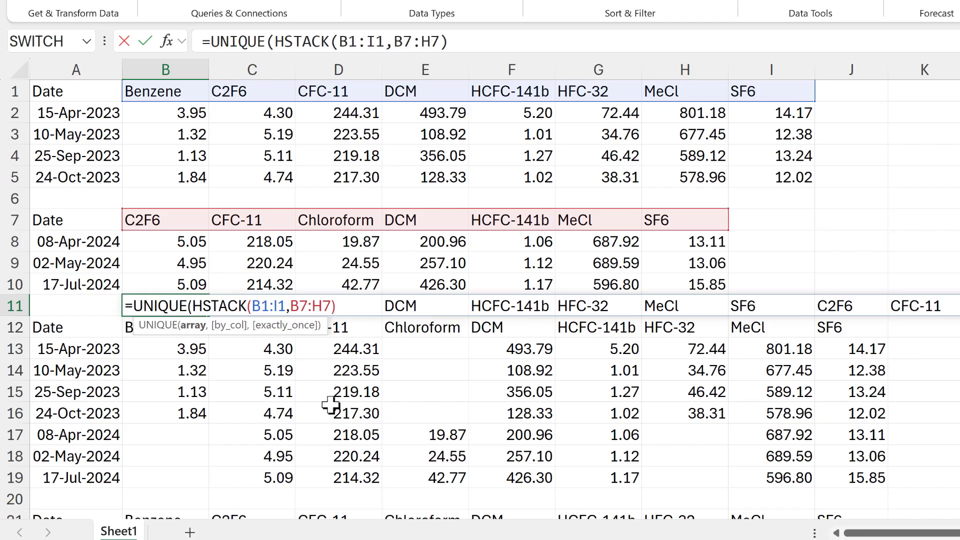
type(",")
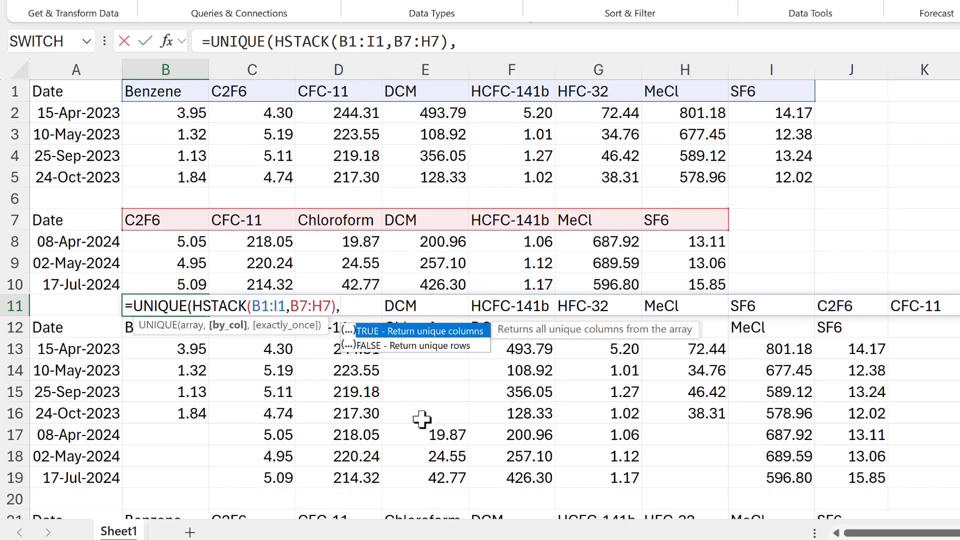
type("1")
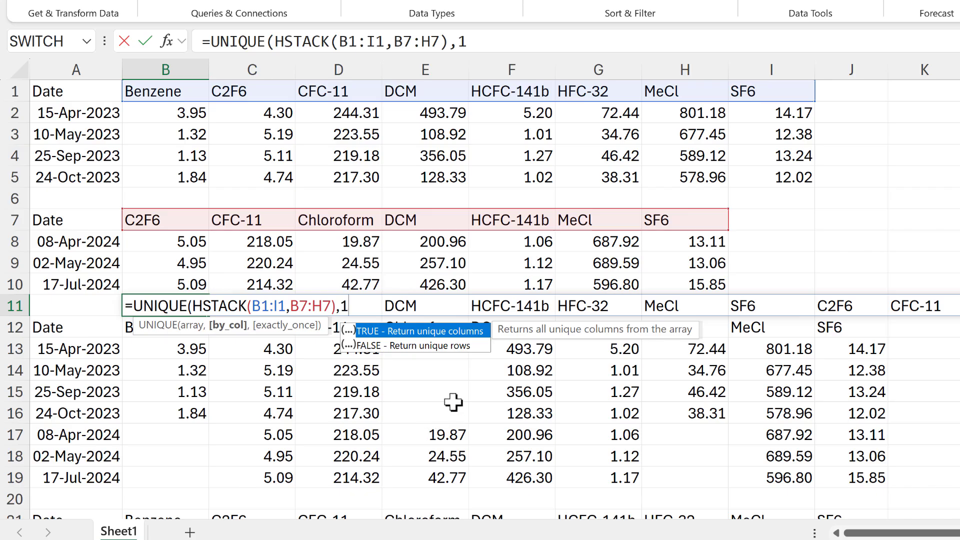
type(")")
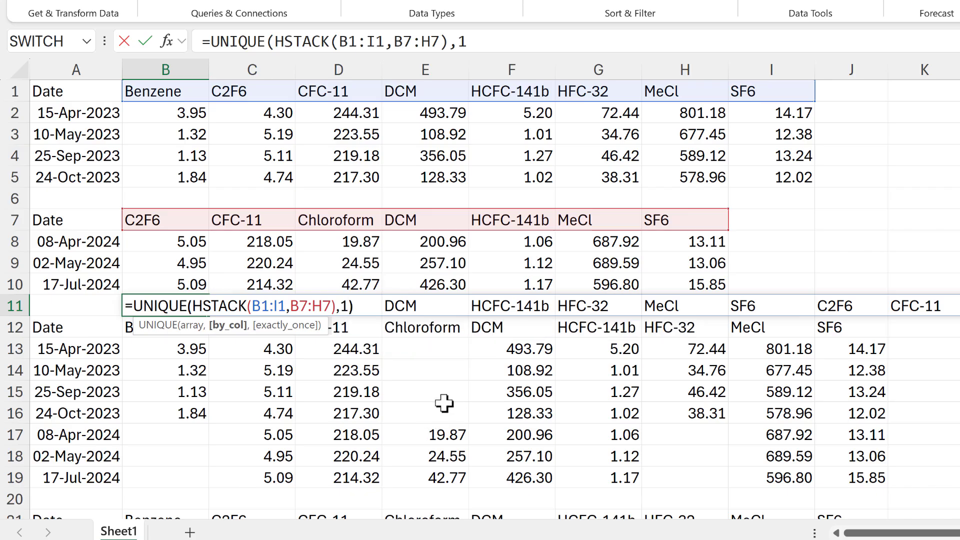
key("Return")
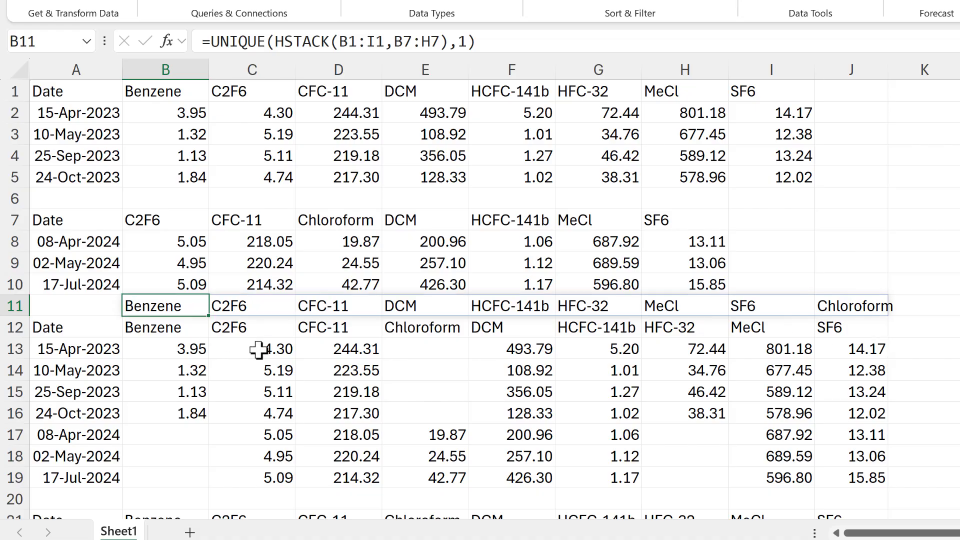
Change B11 to =SORT(UNIQUE(HSTACK(B1:I1,B7:H7),1),,,1) to sort the names alphabetically by column.
double_click(143, 307)
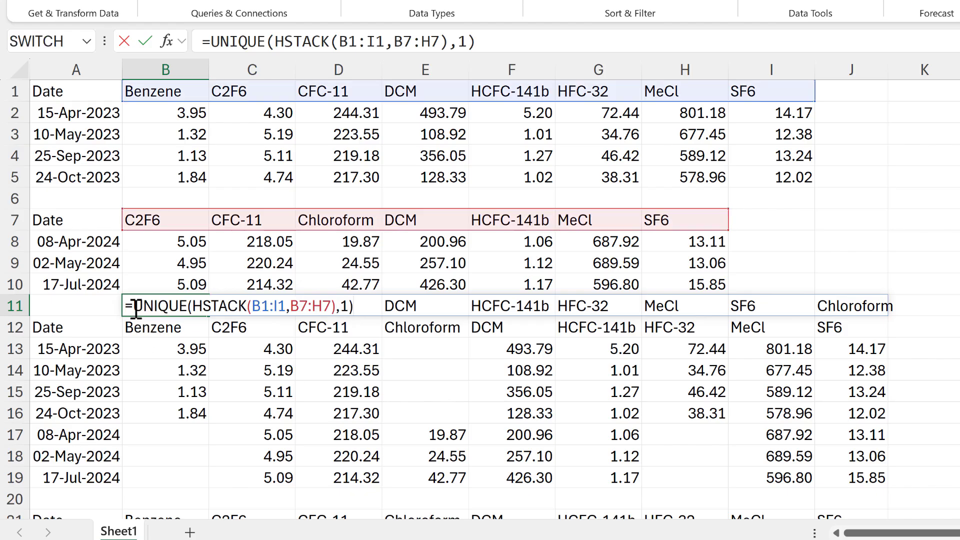
type("sort")
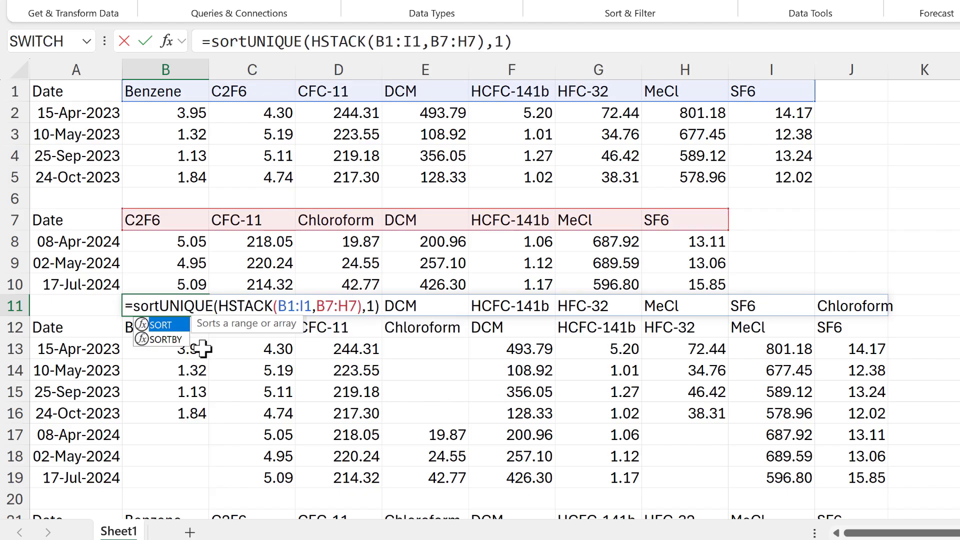
key("Tab")
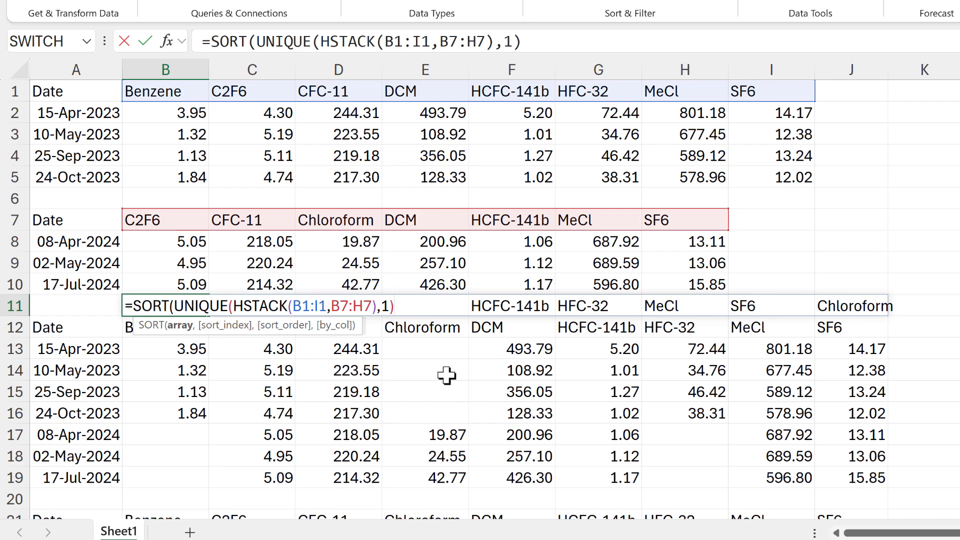
type(",,,")
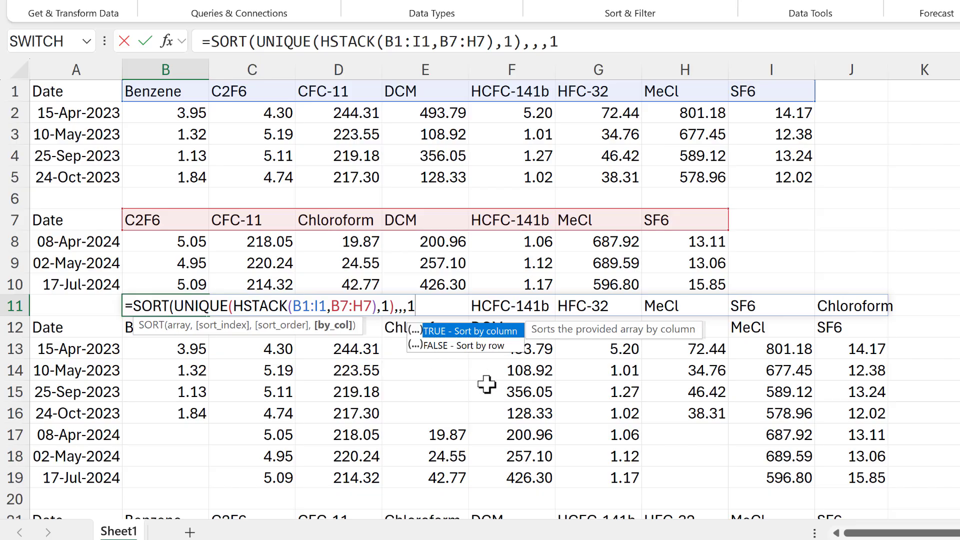
type("1)")
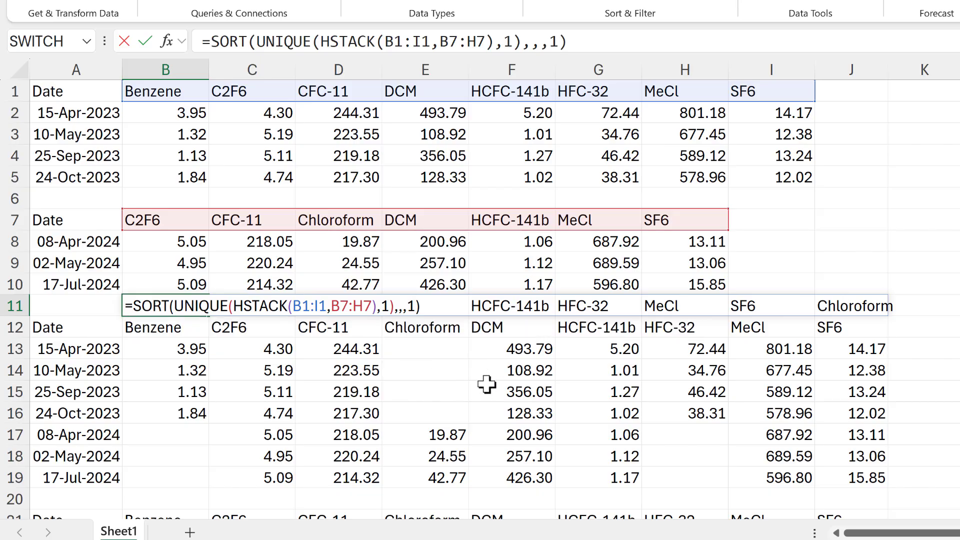
key("Return")
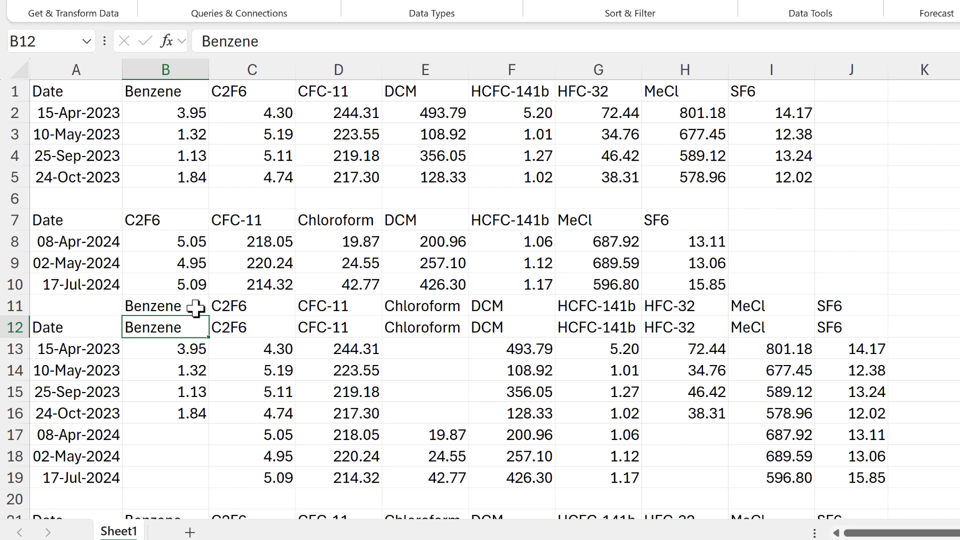
left_click_drag(197, 305, 829, 304)
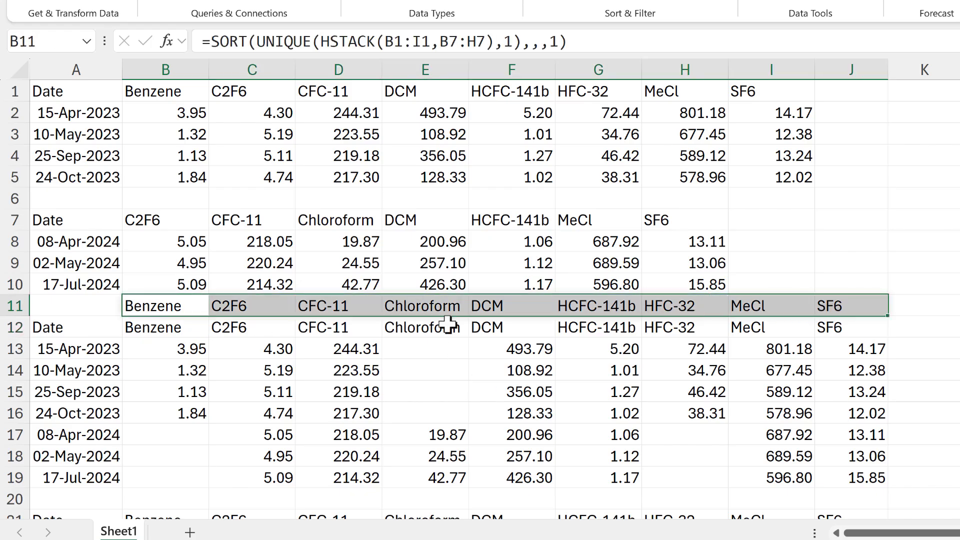
left_click_drag(185, 325, 239, 330)
left_click_drag(605, 331, 850, 327)
left_click(912, 199)
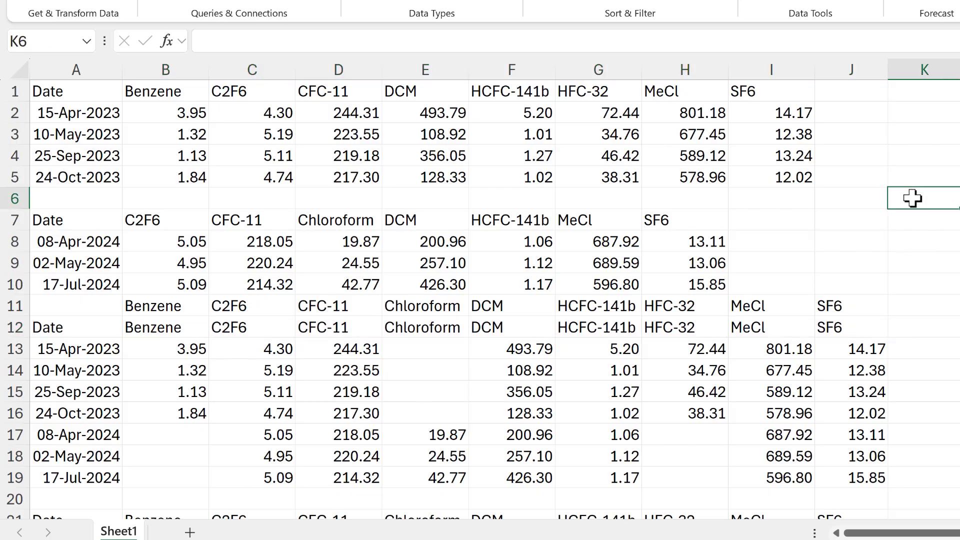